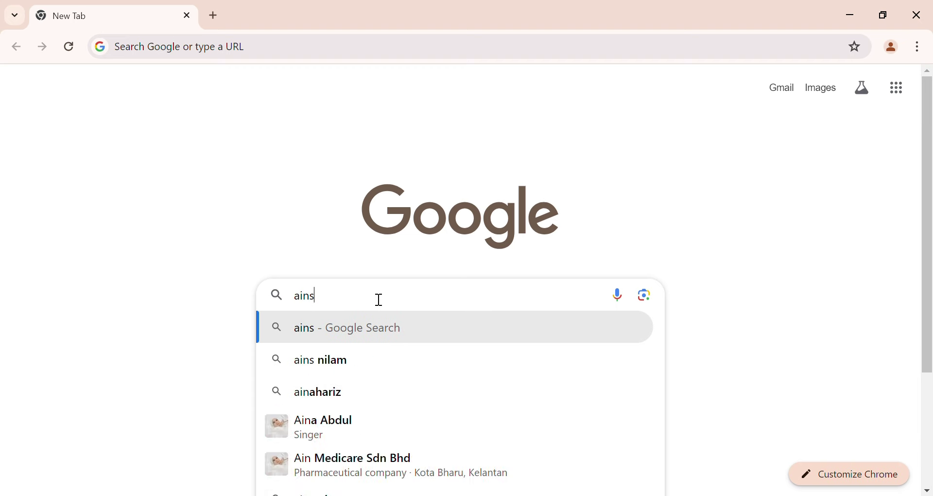
# Search Google for 'ains nilam' and open the official Advance Integrated NILAM System (AINS) result
pyautogui.press('Down')
pyautogui.press('Return')
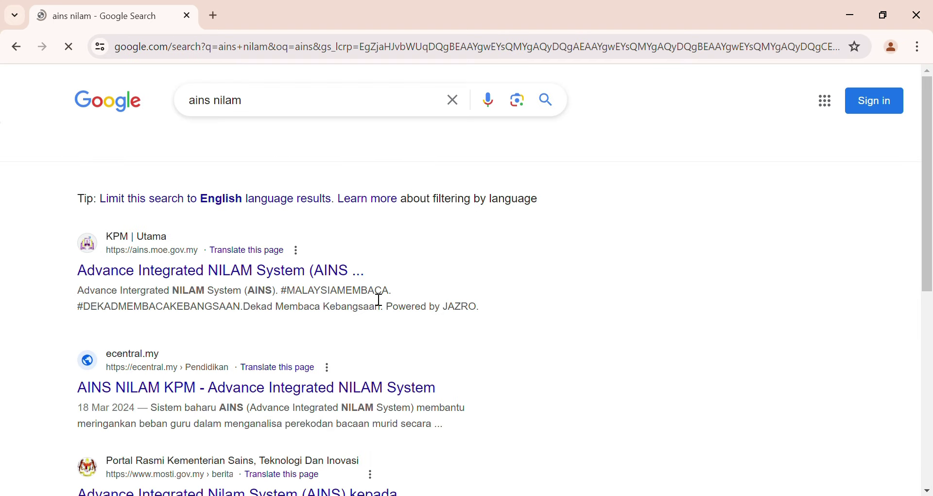
pyautogui.click(301, 273)
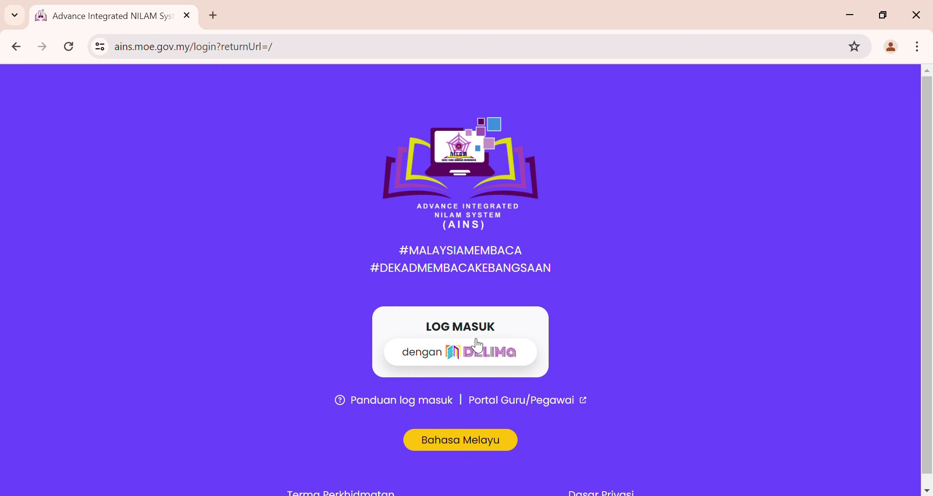
# Begin DELIMa sign-in with the pasted school e-mail and try three passwords, each rejected
pyautogui.click(448, 360)
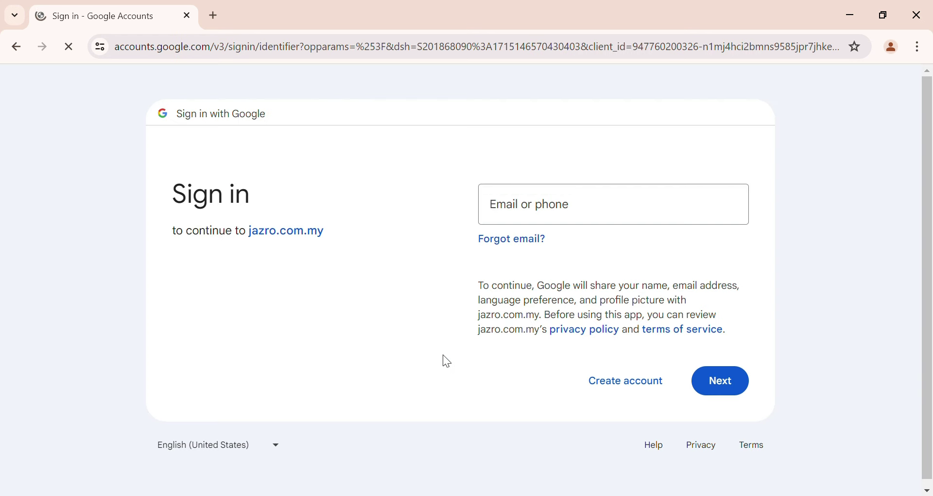
pyautogui.hotkey('ctrl', 'v')
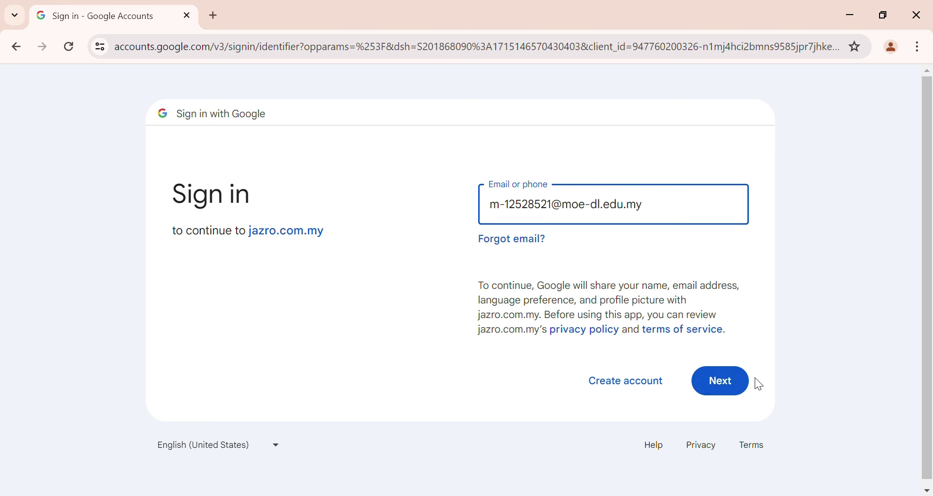
pyautogui.click(743, 383)
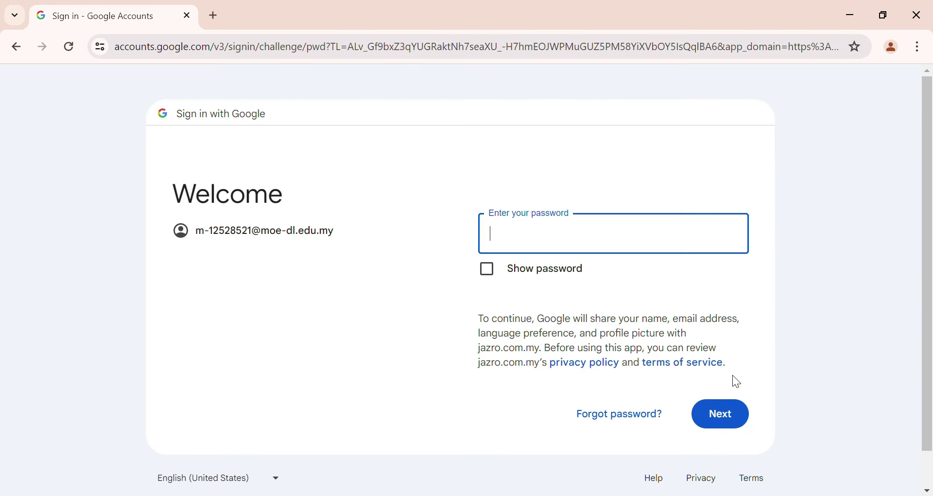
pyautogui.write('••••••••')
pyautogui.click(721, 412)
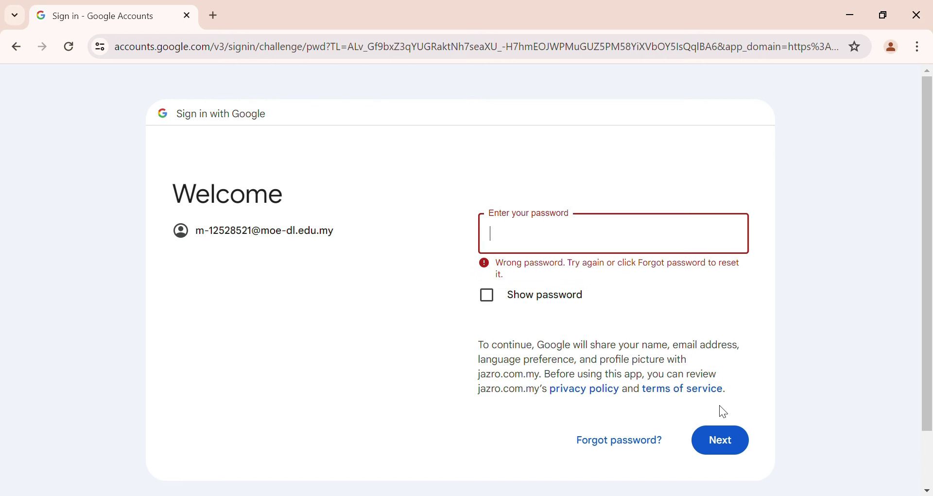
pyautogui.write('••••••••••')
pyautogui.click(720, 439)
pyautogui.write('••••••••')
pyautogui.click(712, 442)
# Show the password, submit another visible password, then clear the field and return to the e-mail step
pyautogui.write('S')
pyautogui.click(487, 295)
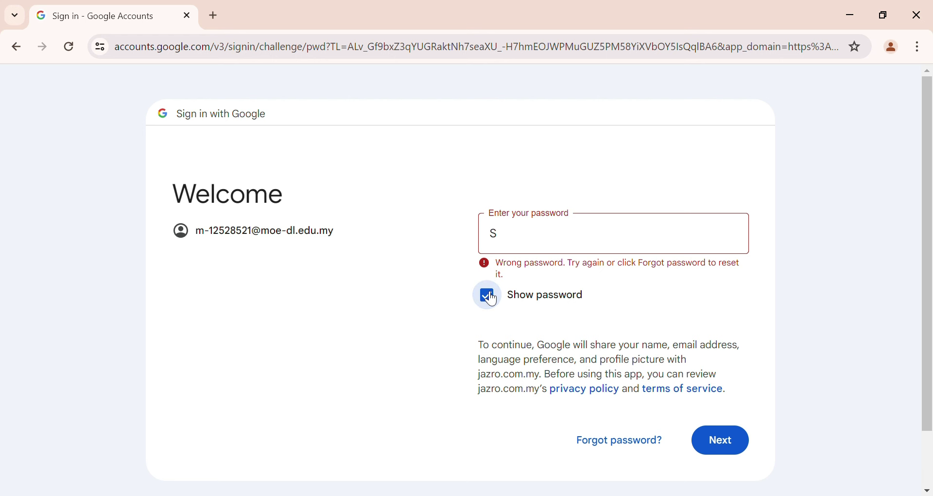
pyautogui.click(517, 249)
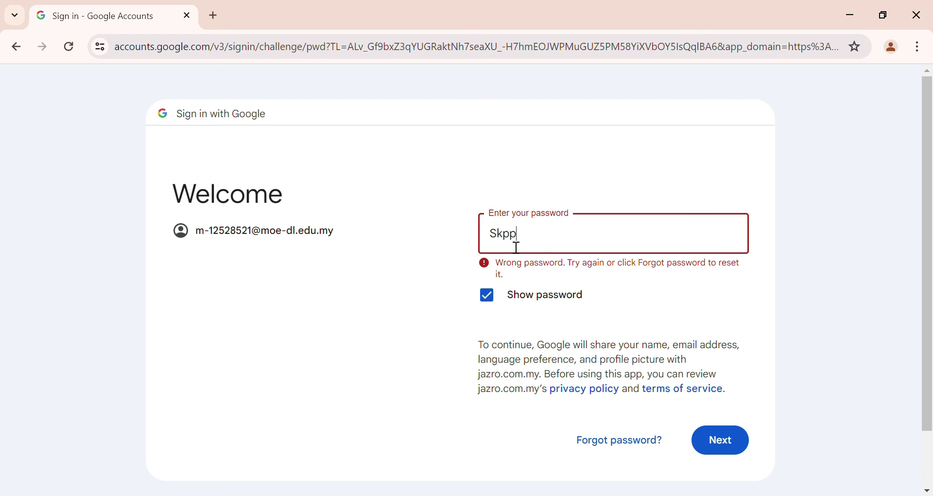
pyautogui.click(710, 440)
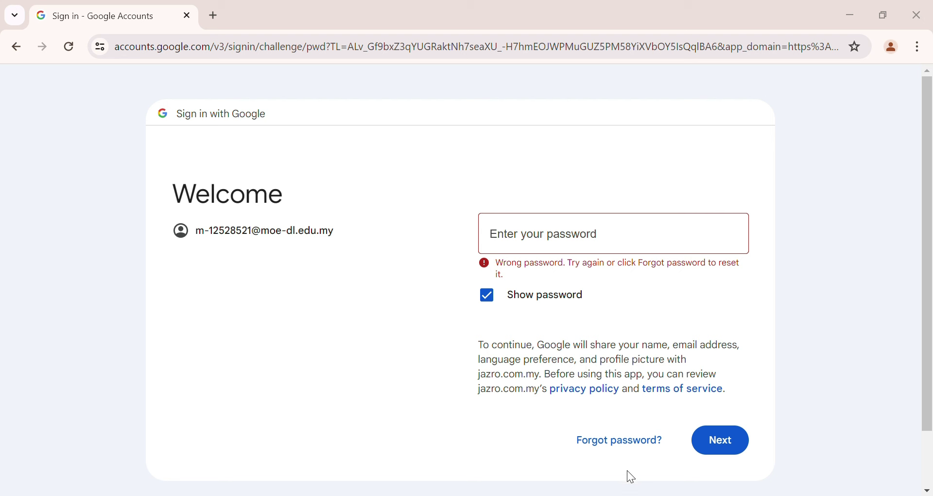
pyautogui.click(609, 248)
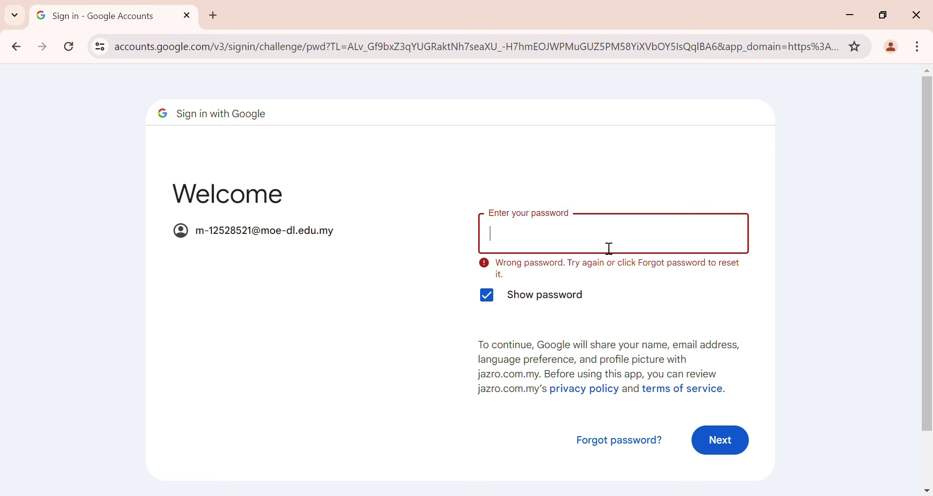
pyautogui.hotkey('ctrl', 'v')
pyautogui.press('BackSpace')
pyautogui.press('BackSpace')
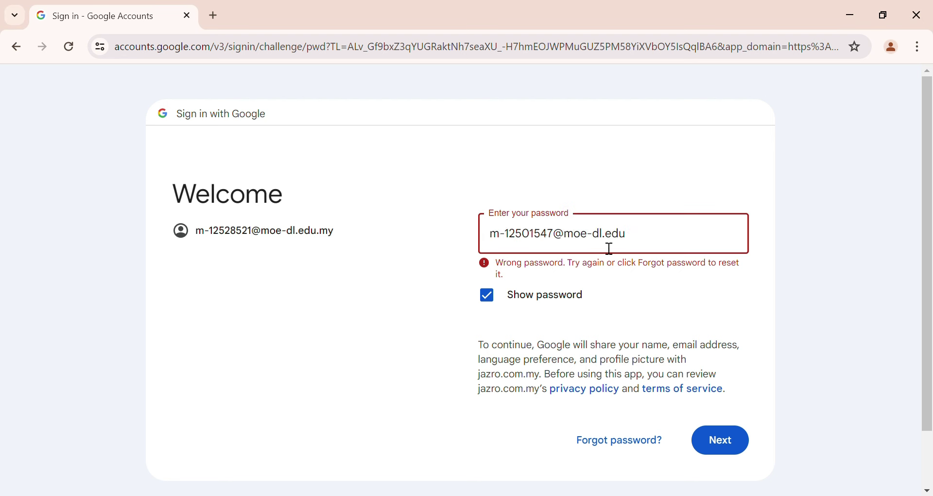
pyautogui.press('BackSpace')
pyautogui.press('BackSpace')
pyautogui.press('BackSpace')
pyautogui.press('BackSpace')
pyautogui.press('BackSpace')
pyautogui.press('BackSpace')
pyautogui.press('BackSpace')
pyautogui.press('BackSpace')
pyautogui.press('BackSpace')
pyautogui.press('BackSpace')
pyautogui.press('BackSpace')
pyautogui.press('BackSpace')
pyautogui.press('BackSpace')
pyautogui.press('BackSpace')
pyautogui.press('BackSpace')
pyautogui.press('BackSpace')
pyautogui.press('BackSpace')
pyautogui.press('BackSpace')
pyautogui.press('BackSpace')
pyautogui.press('BackSpace')
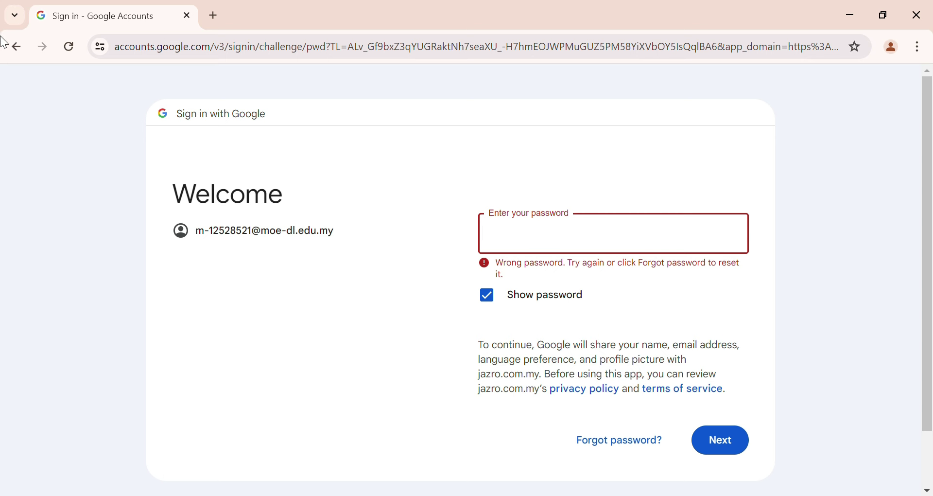
pyautogui.click(13, 46)
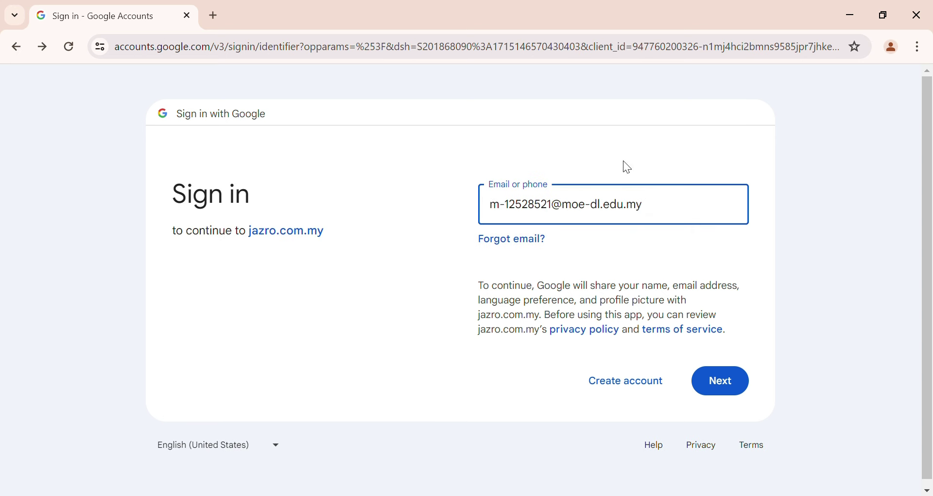
# Replace the e-mail with the other school account, enter its password, and allow access to jazro.com.my
pyautogui.moveTo(667, 214); pyautogui.dragTo(317, 231)
pyautogui.hotkey('ctrl', 'v')
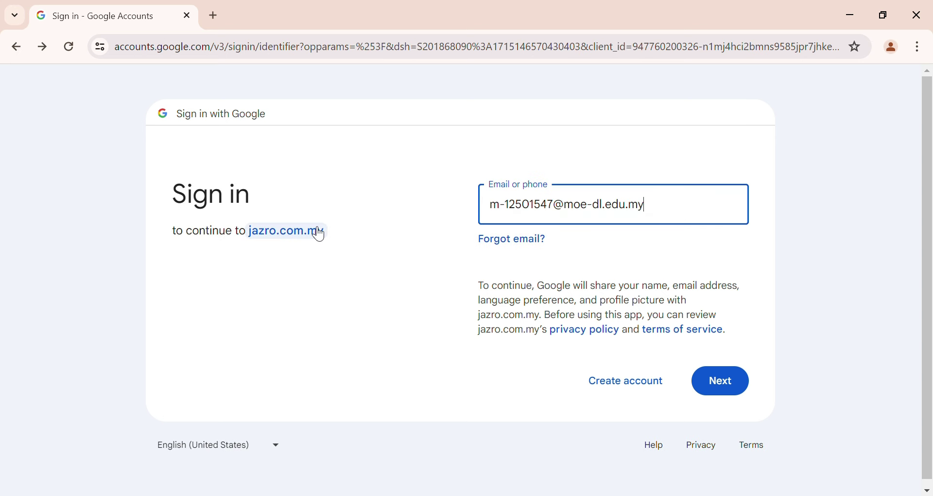
pyautogui.click(720, 380)
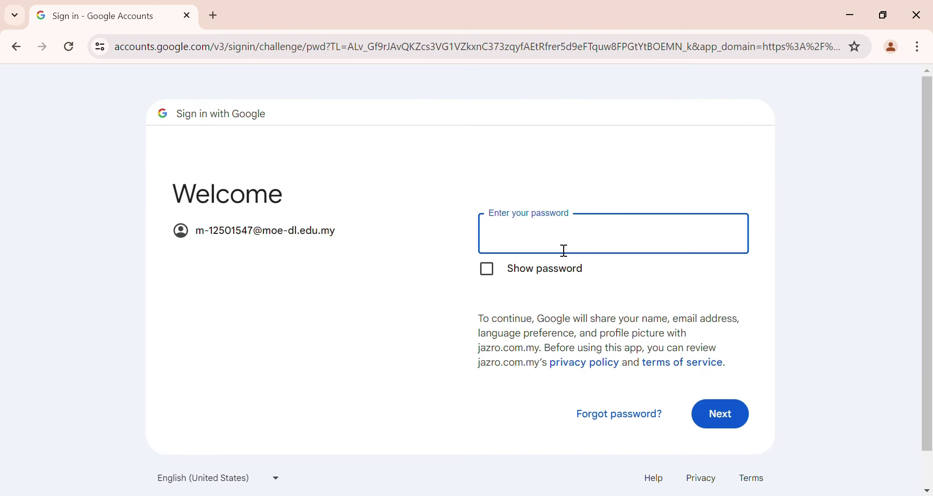
pyautogui.write('•••••••••')
pyautogui.click(719, 422)
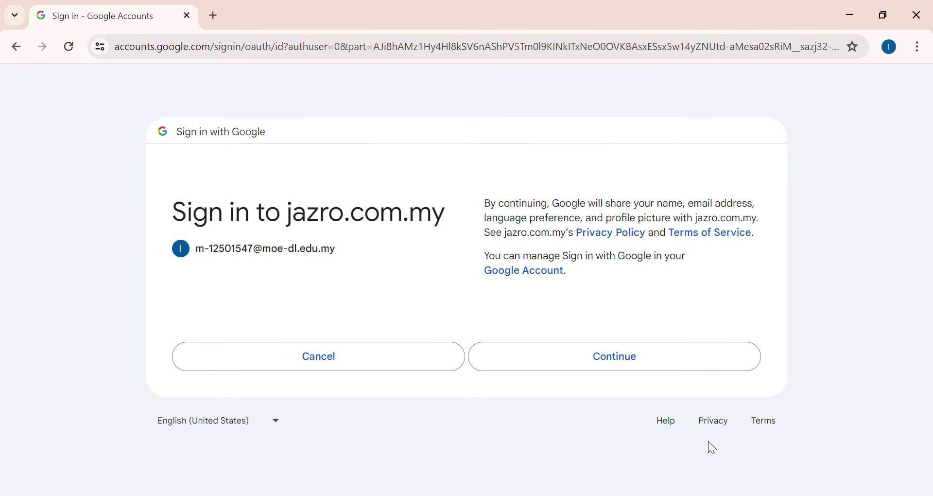
pyautogui.click(586, 367)
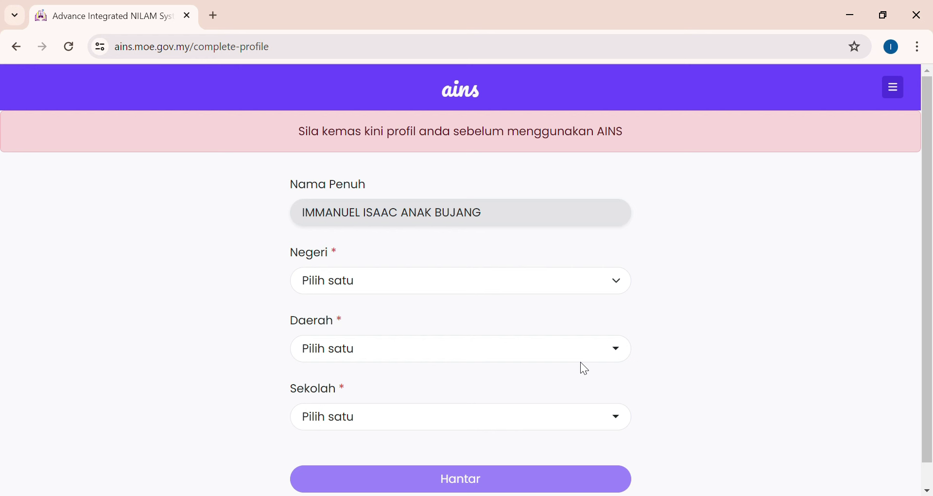
# Set Negeri WP LABUAN, Daerah JPWP LABUAN, Sekolah SEKOLAH KEBANGSAAN PATAU-PATAU, and submit with Hantar
pyautogui.click(597, 282)
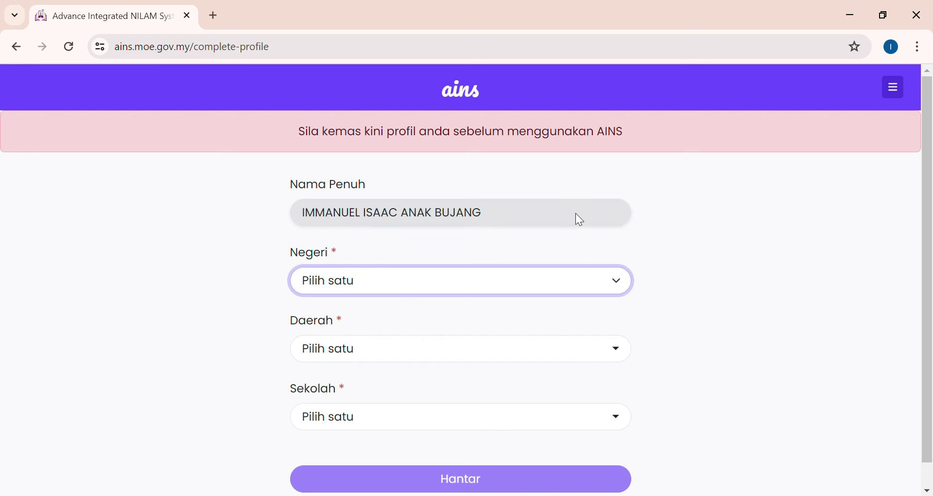
pyautogui.click(575, 200)
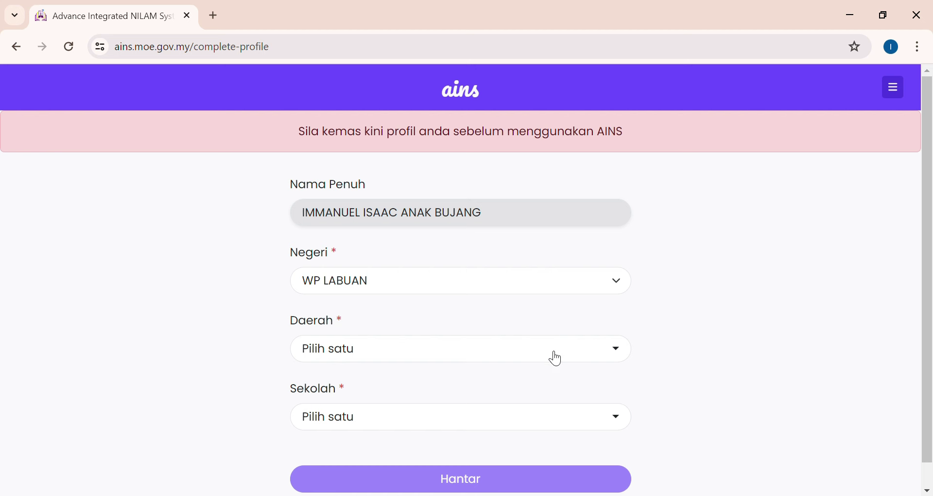
pyautogui.click(556, 355)
pyautogui.click(530, 413)
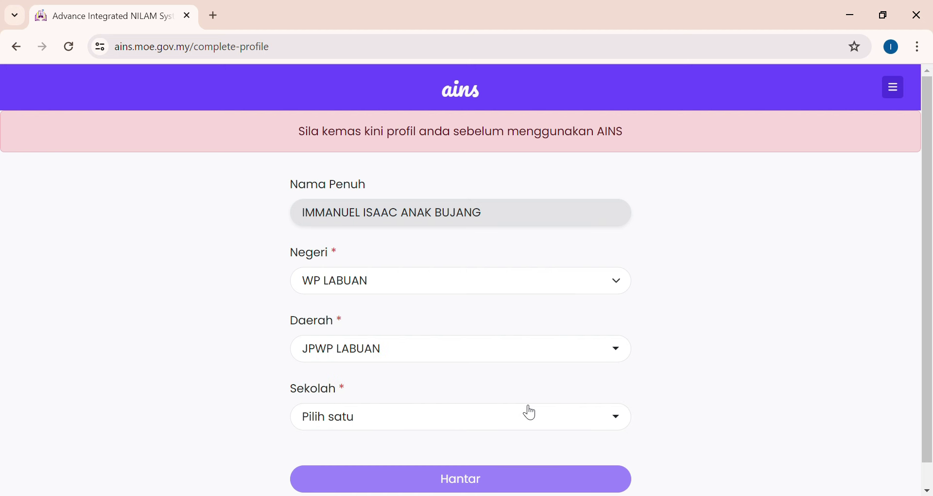
pyautogui.click(519, 432)
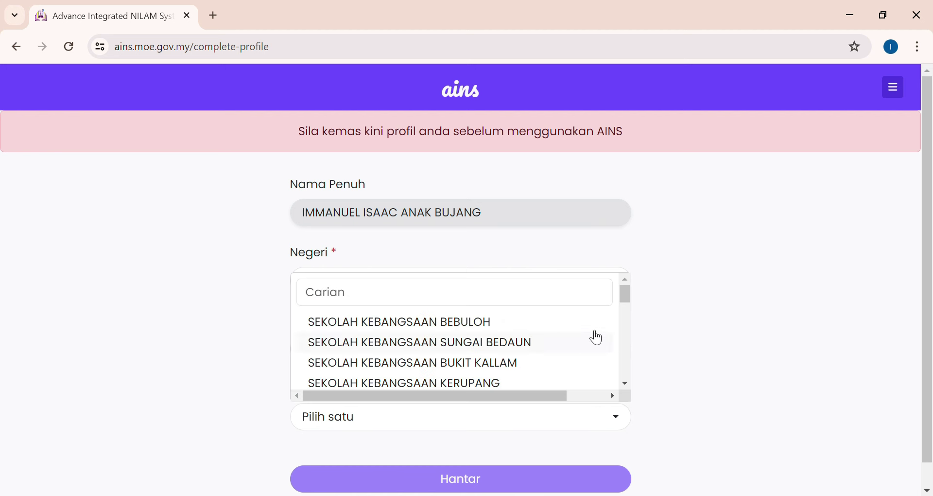
pyautogui.moveTo(625, 298); pyautogui.dragTo(622, 316)
pyautogui.click(591, 335)
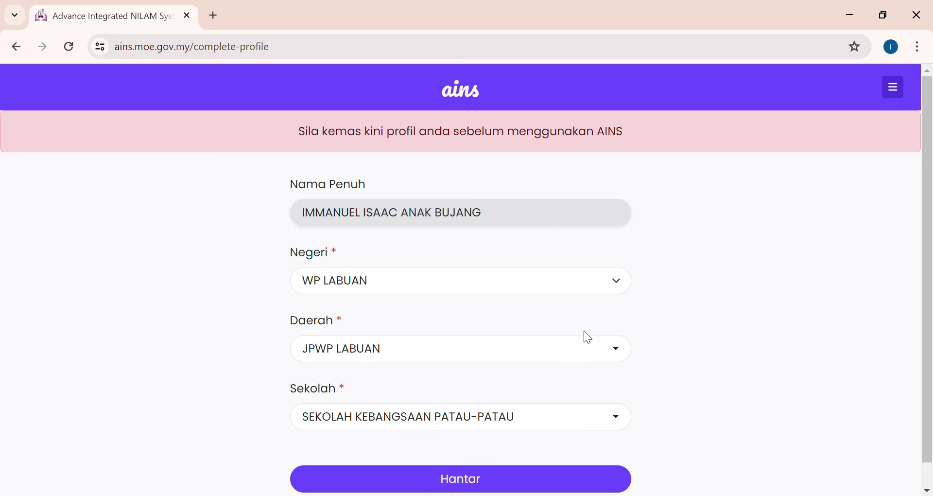
pyautogui.scroll(-1, 923, 233)
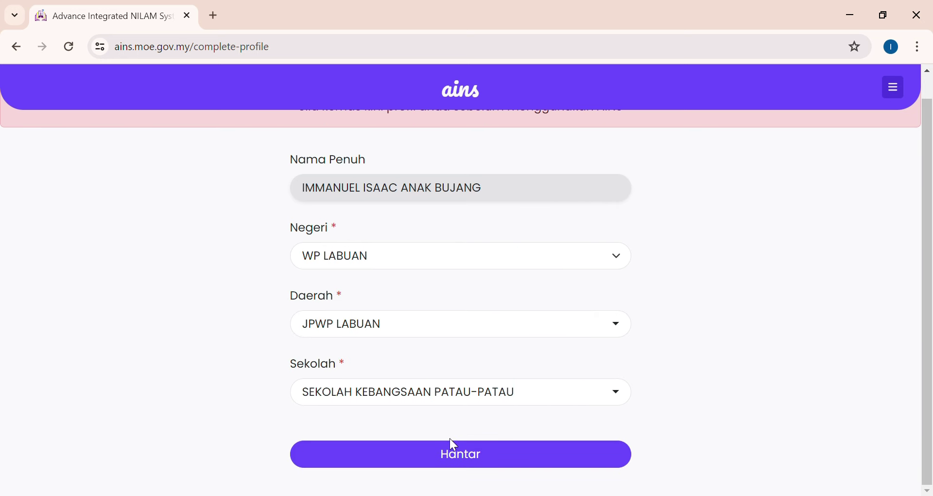
pyautogui.click(451, 464)
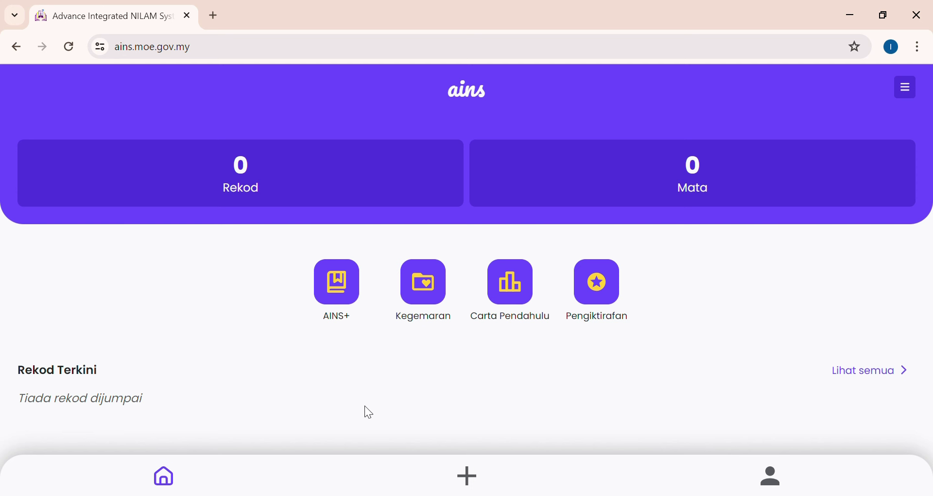
# Add a new reading record with Buku/E-Buku as the source to reach the Tambah Buku form
pyautogui.click(476, 477)
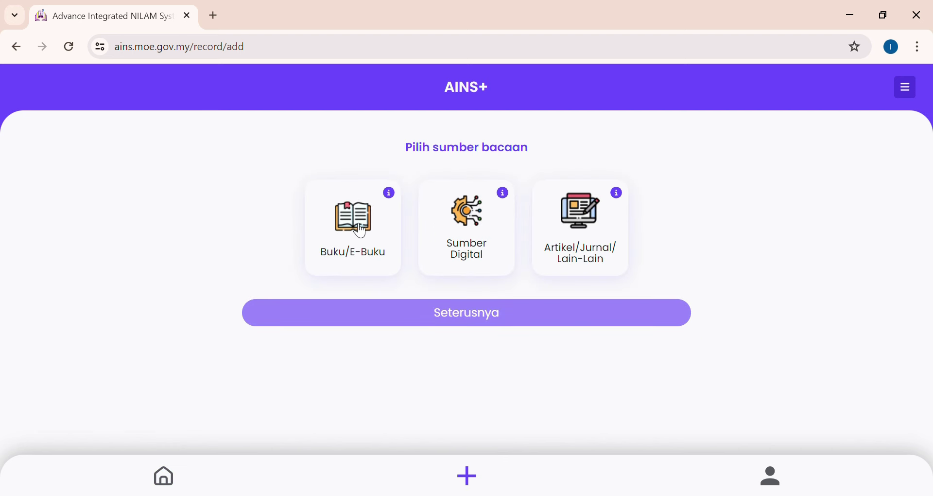
pyautogui.click(361, 232)
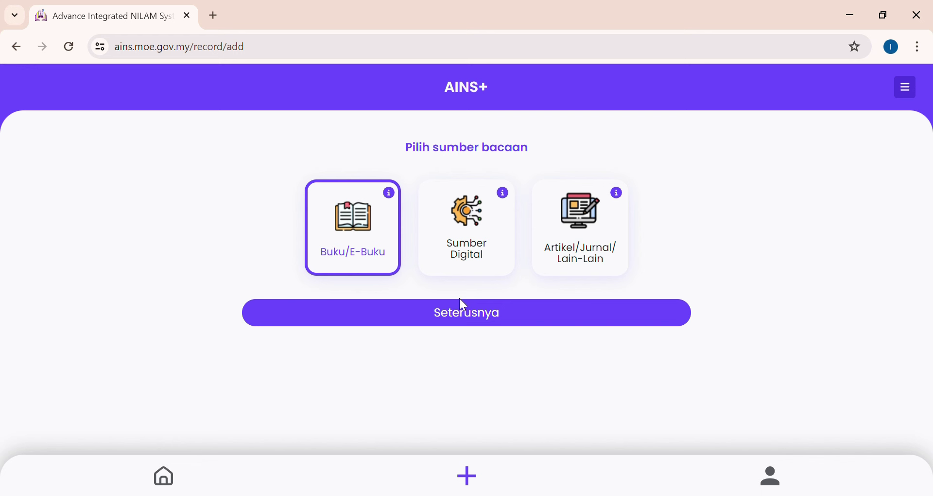
pyautogui.click(470, 315)
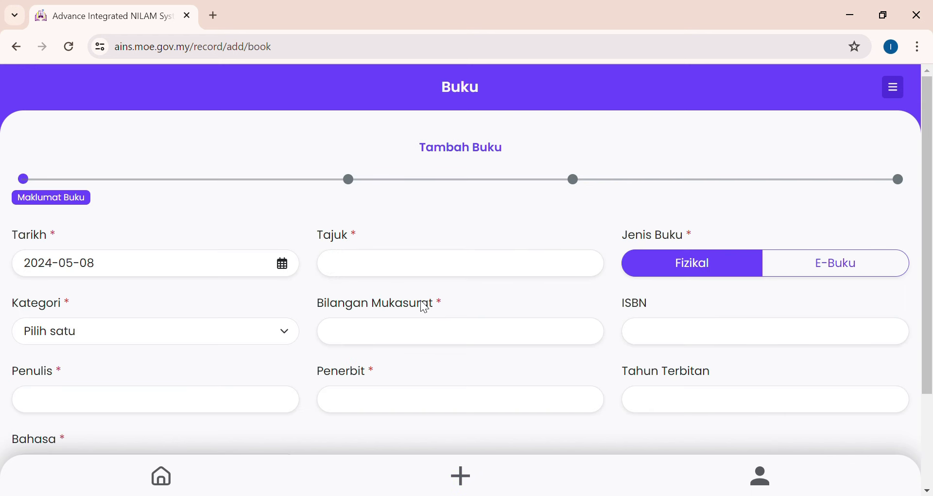
pyautogui.click(371, 274)
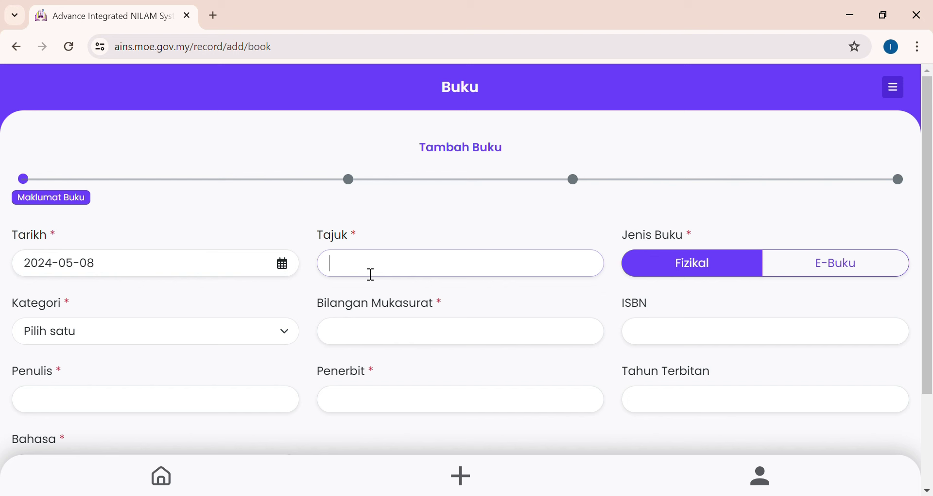
pyautogui.write('ARCA GADING')
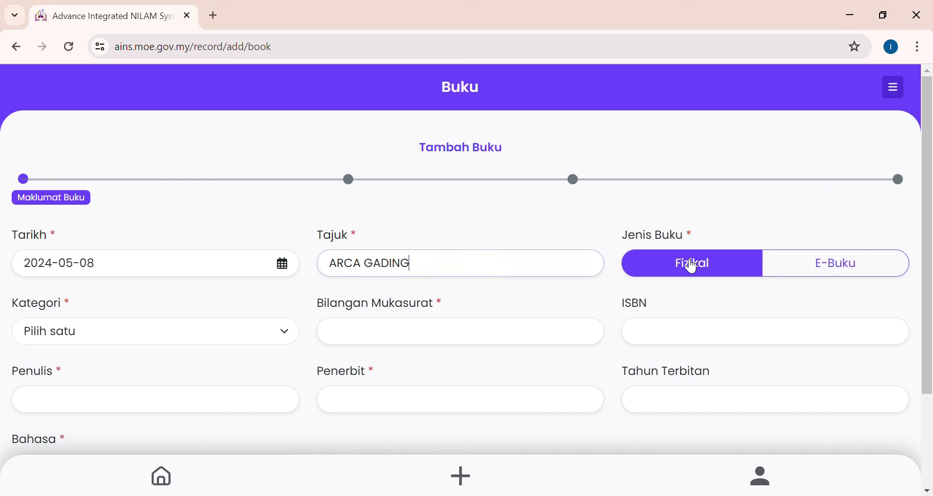
pyautogui.click(235, 332)
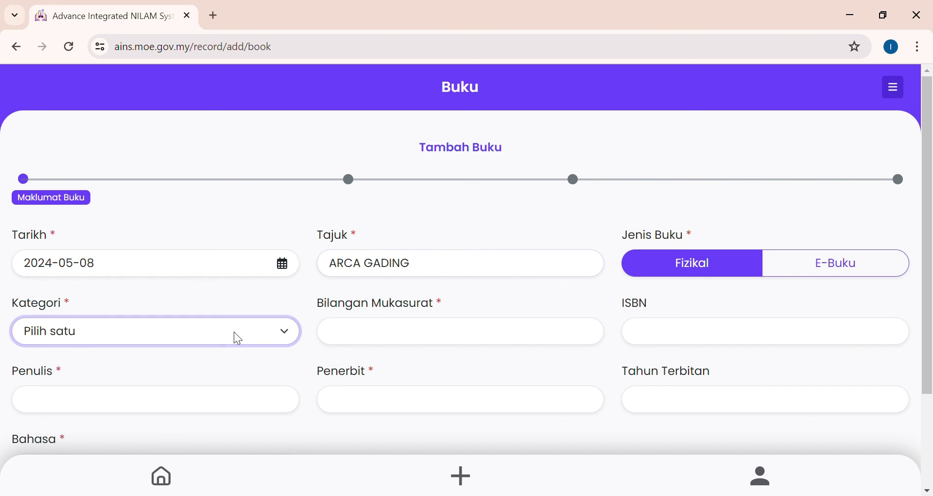
pyautogui.click(205, 376)
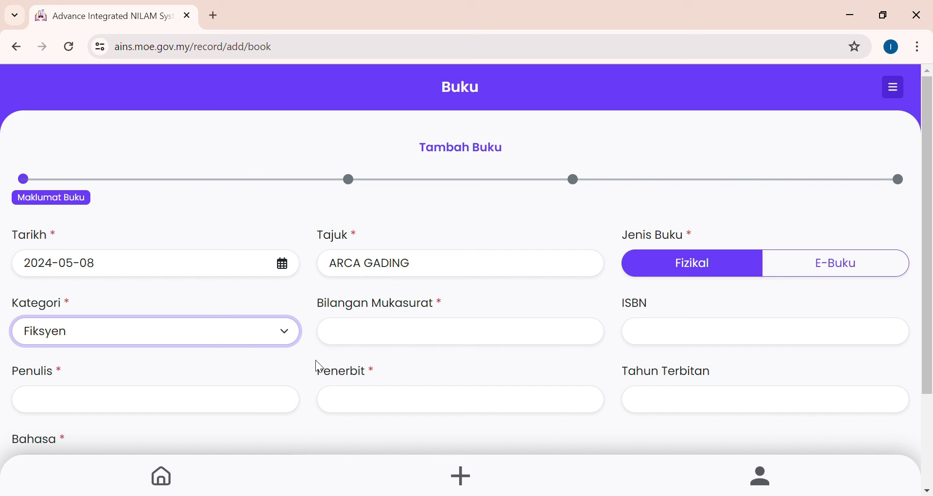
pyautogui.click(367, 343)
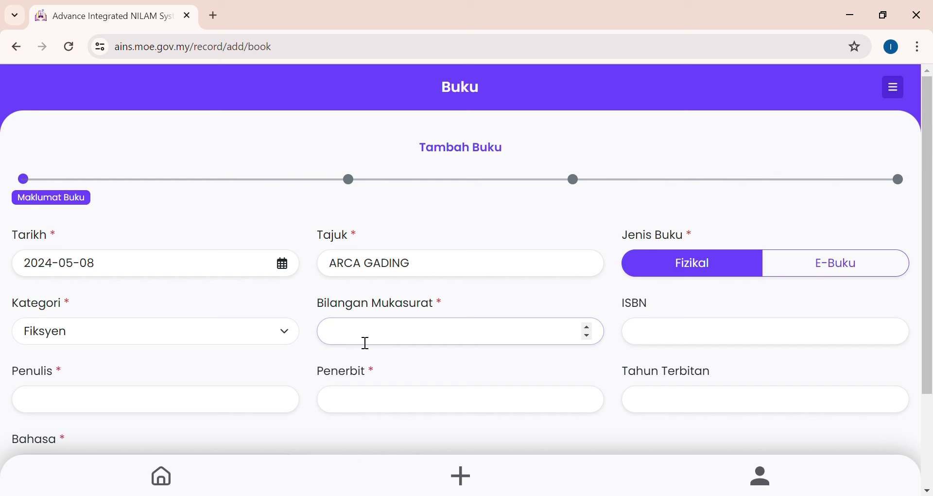
pyautogui.write('346')
pyautogui.click(711, 342)
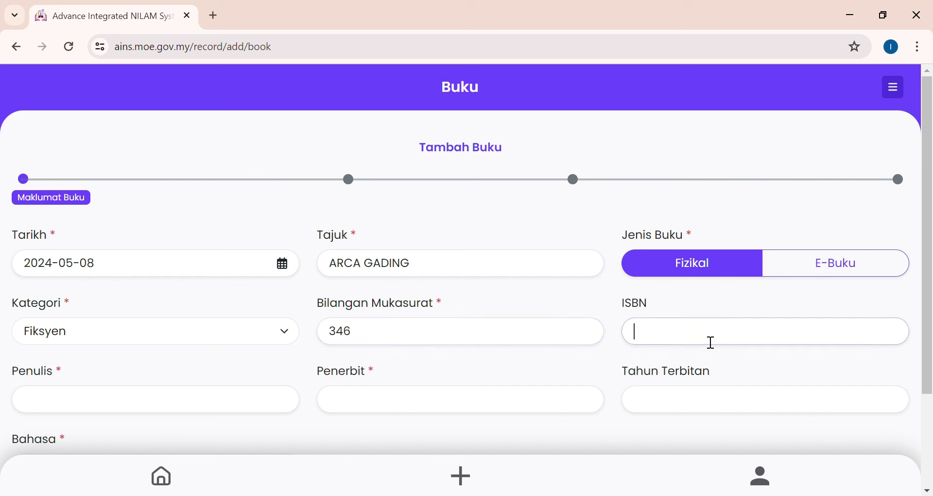
pyautogui.click(439, 300)
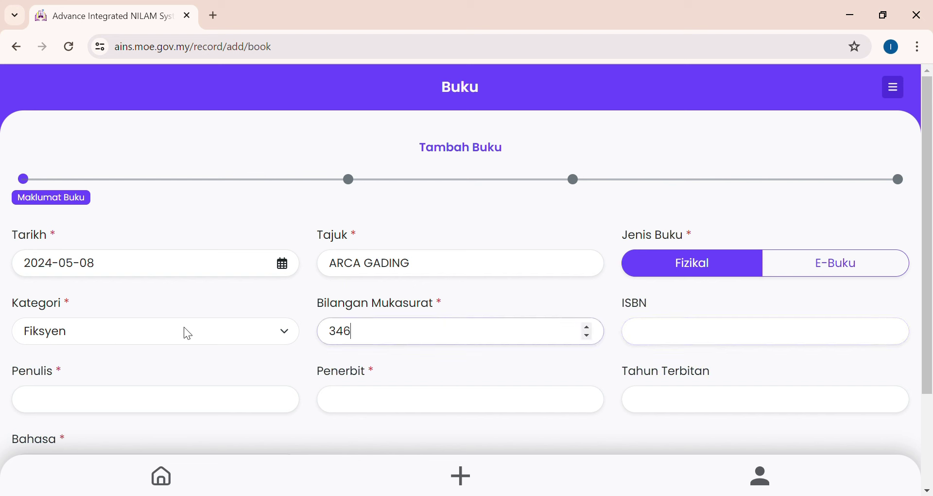
pyautogui.click(680, 347)
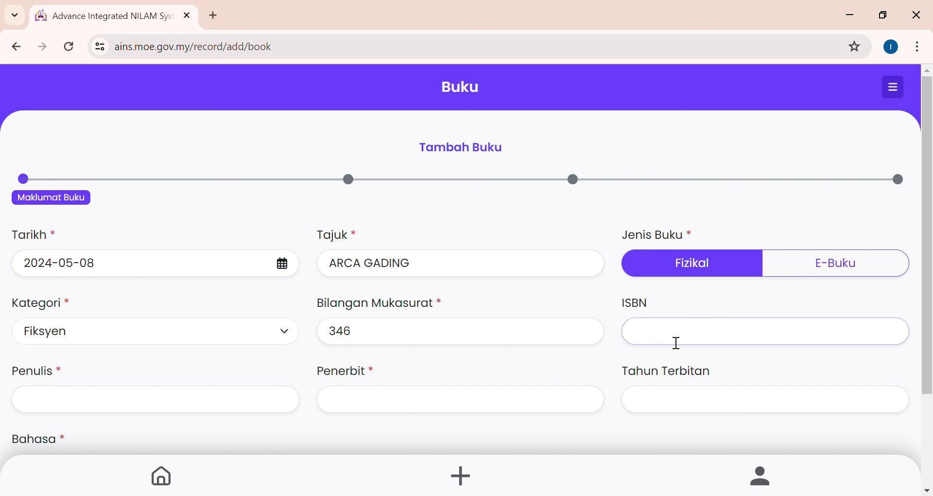
pyautogui.write('978-983-49-022')
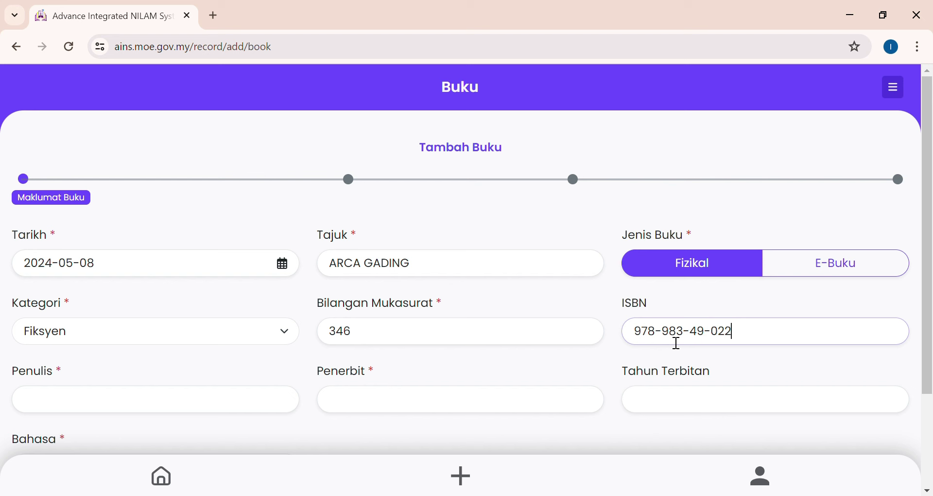
pyautogui.write('4-7')
# Fill in the author, publisher DEWAN BAHASA DAN PUSTAKA MALAYSIA, year 2016 and Bahasa Melayu, then continue
pyautogui.click(259, 414)
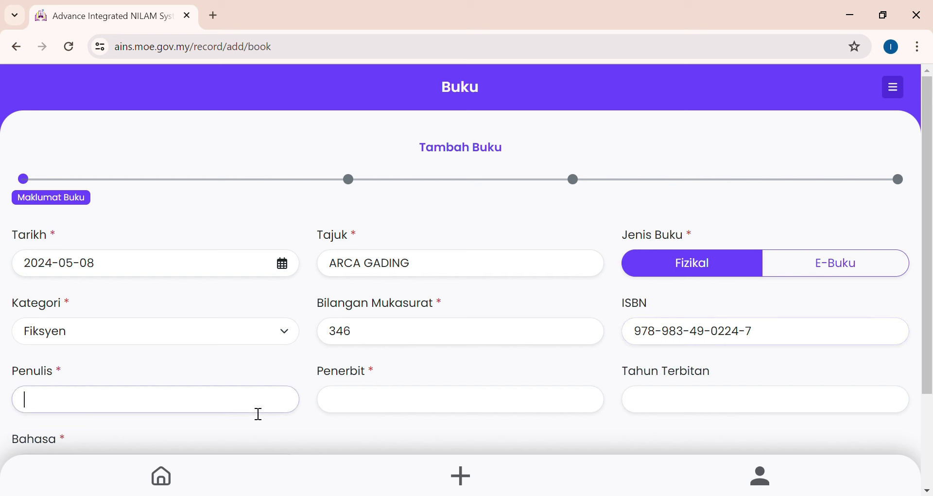
pyautogui.write('NURAINI BOOH')
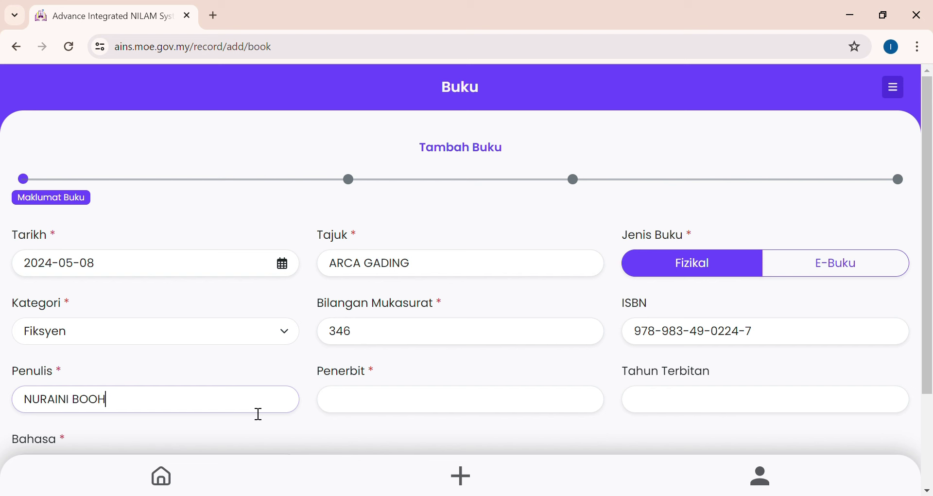
pyautogui.click(364, 405)
pyautogui.write('DE')
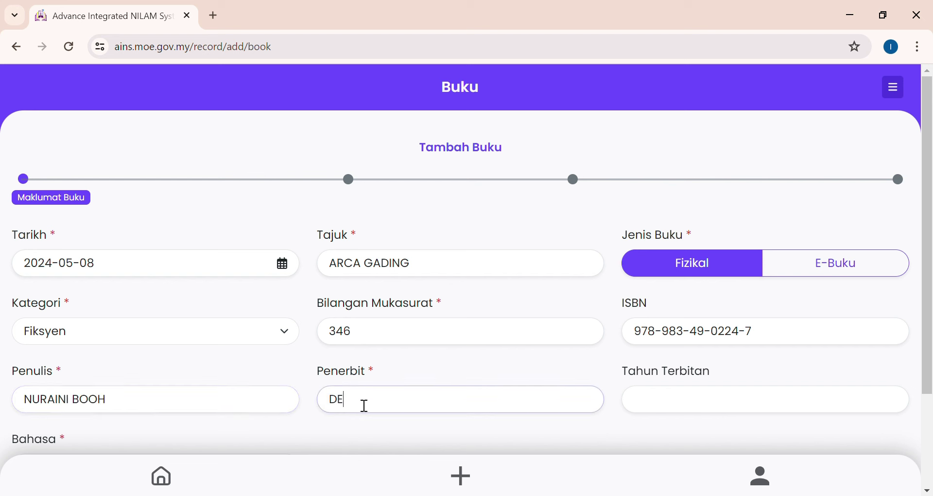
pyautogui.write('WAN BAHA')
pyautogui.press('BackSpace')
pyautogui.press('BackSpace')
pyautogui.write('AHASA DAN P')
pyautogui.write('AN P')
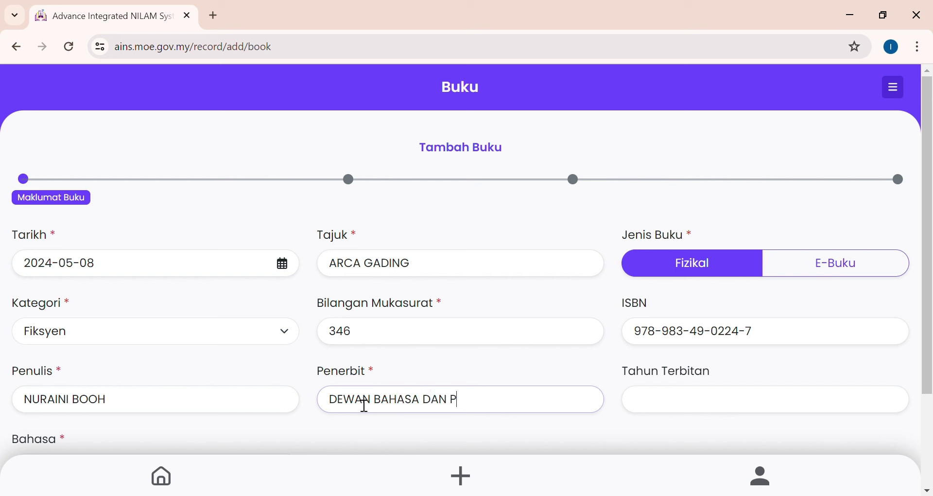
pyautogui.write('USTAKA MALAYSIA')
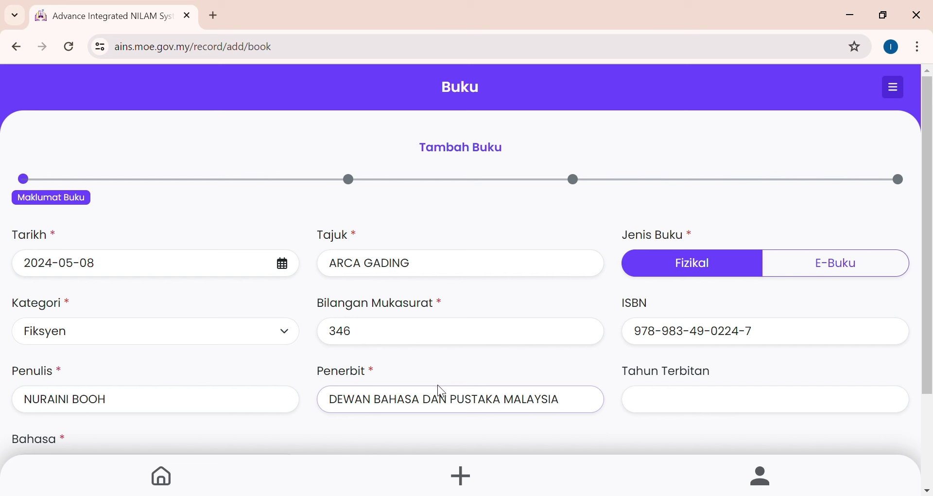
pyautogui.click(659, 404)
pyautogui.write('2016')
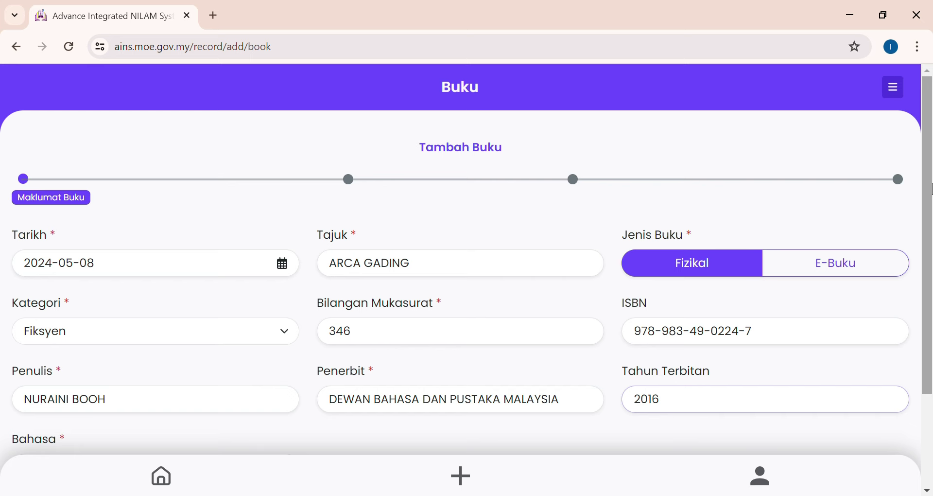
pyautogui.moveTo(921, 182); pyautogui.dragTo(921, 337)
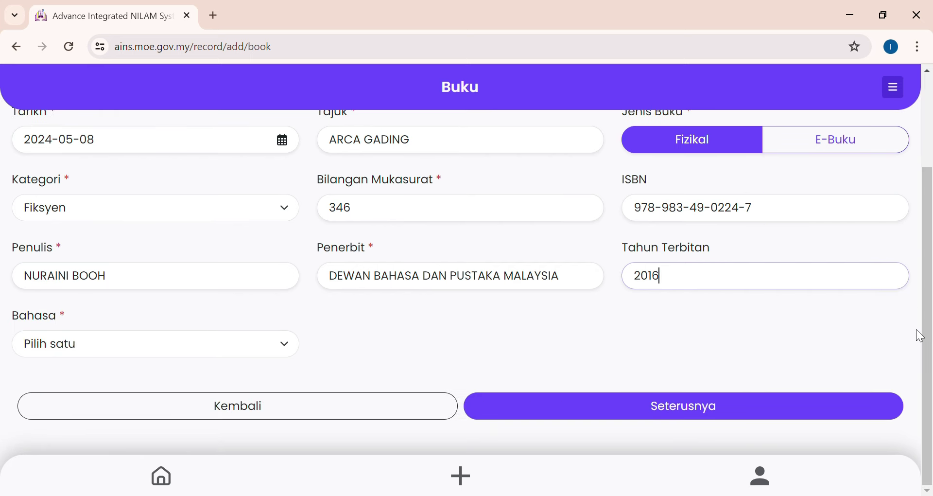
pyautogui.click(284, 349)
pyautogui.click(240, 390)
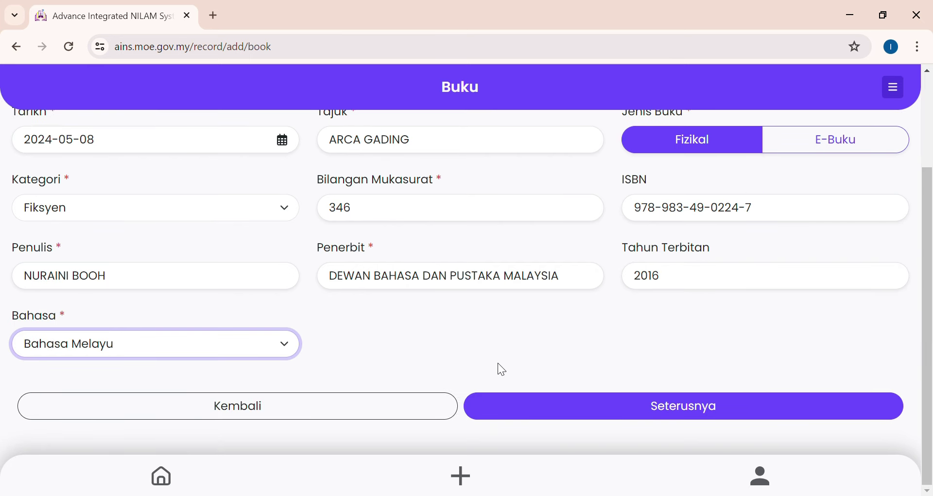
pyautogui.click(547, 425)
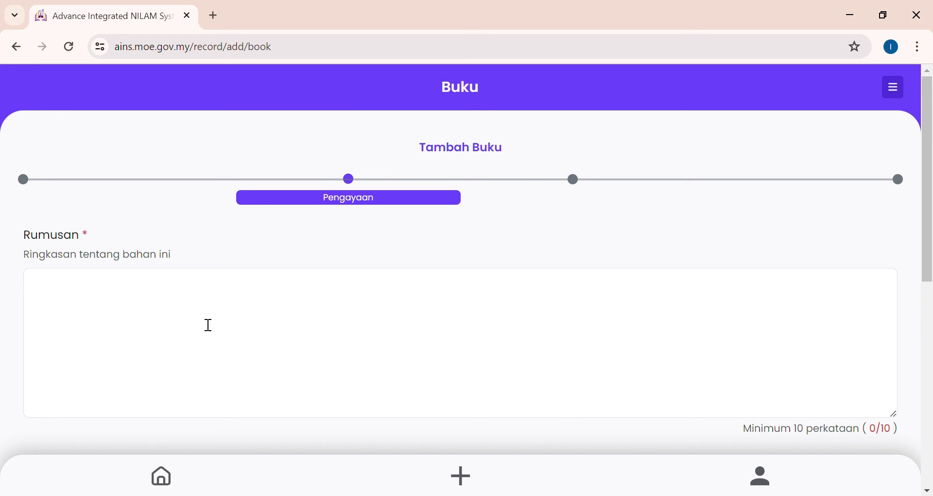
# Type the Rumusan summary beginning 'Buku ini mengisahkan tentang', about a teenager from the interior selling produce
pyautogui.click(83, 309)
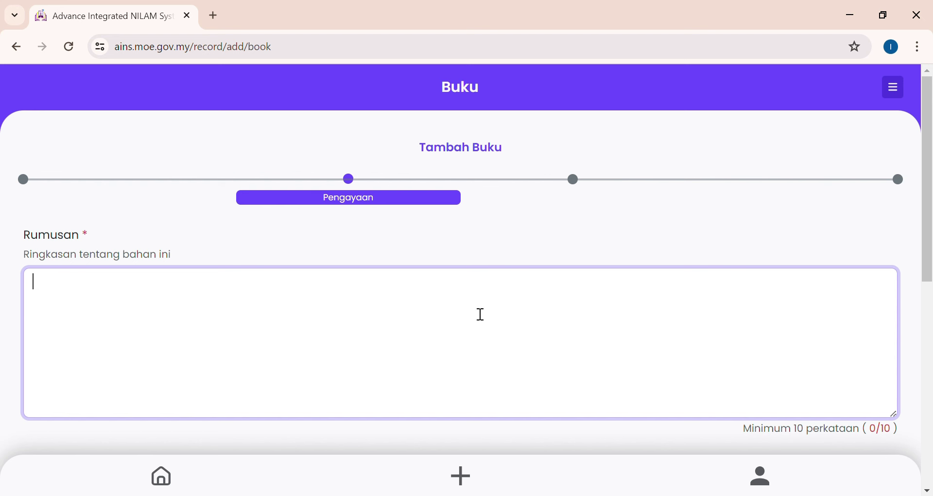
pyautogui.write('Buku ini m')
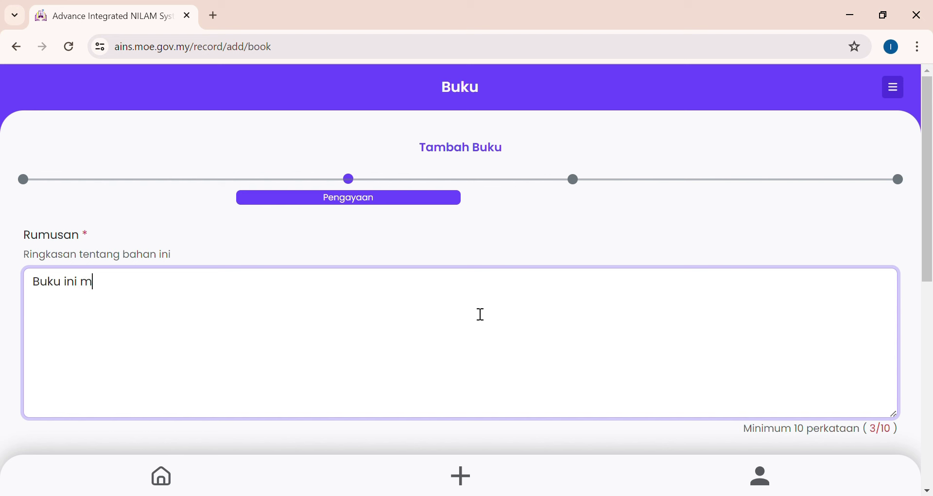
pyautogui.write('engisahkan ')
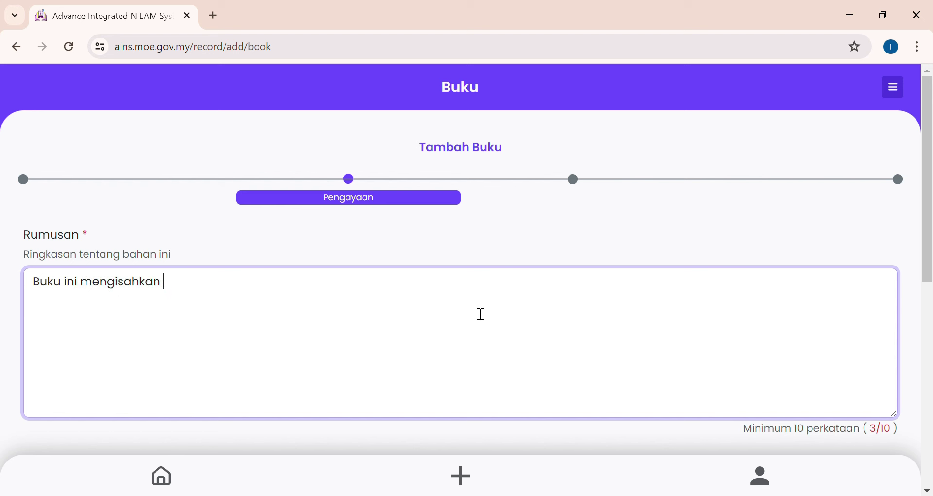
pyautogui.write('tentang am')
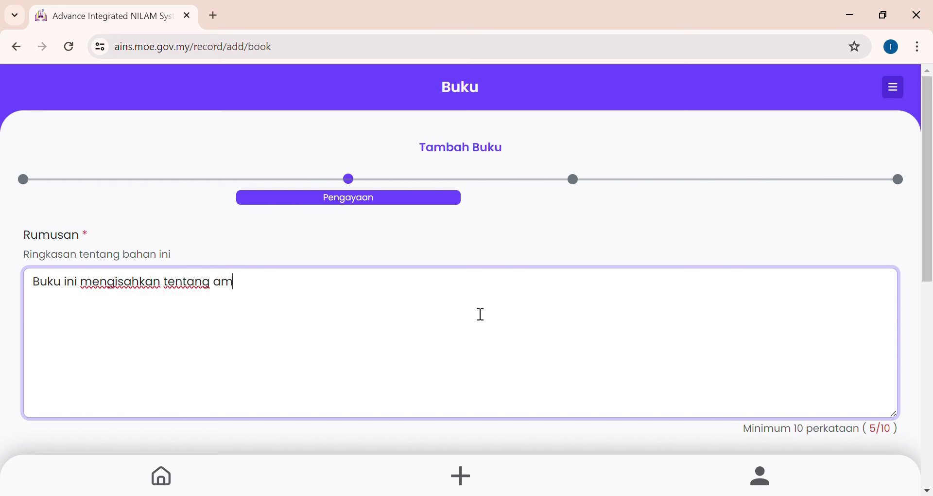
pyautogui.write('rin remaja y')
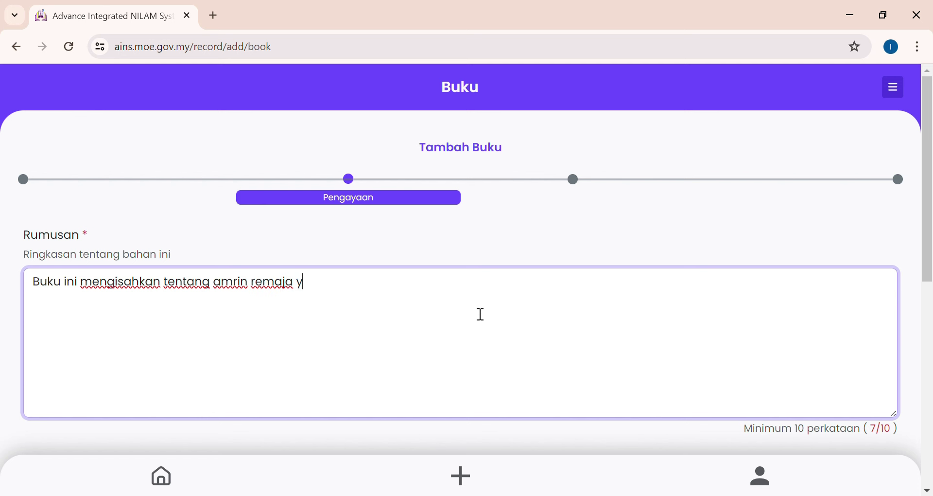
pyautogui.write('ang tinggal di')
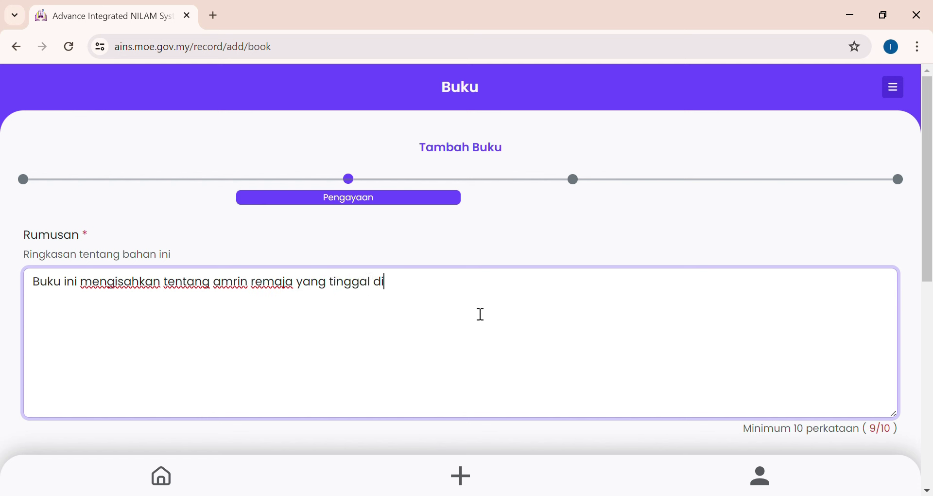
pyautogui.write(' pedalaman ')
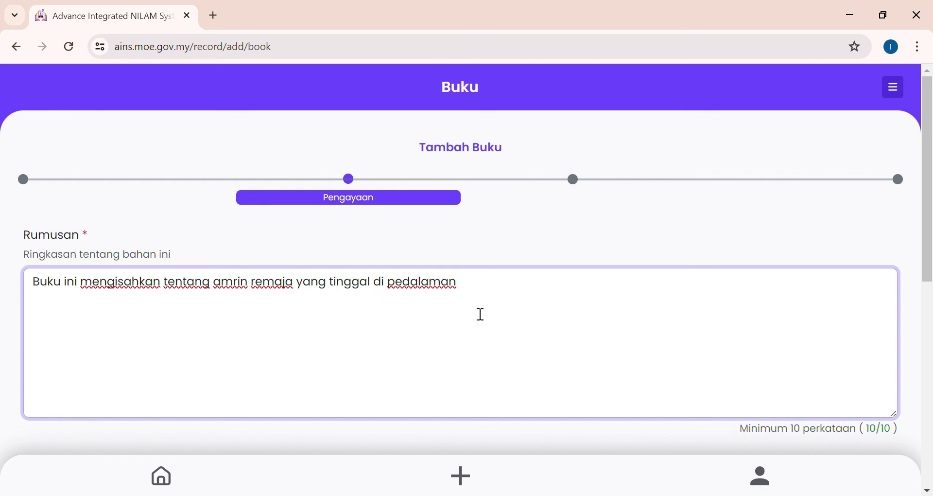
pyautogui.write('tel')
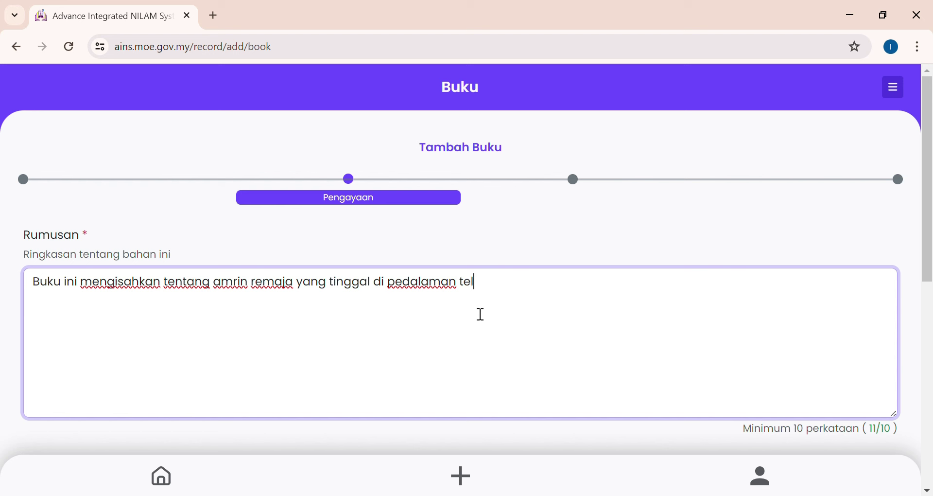
pyautogui.write('ah menjual hasi')
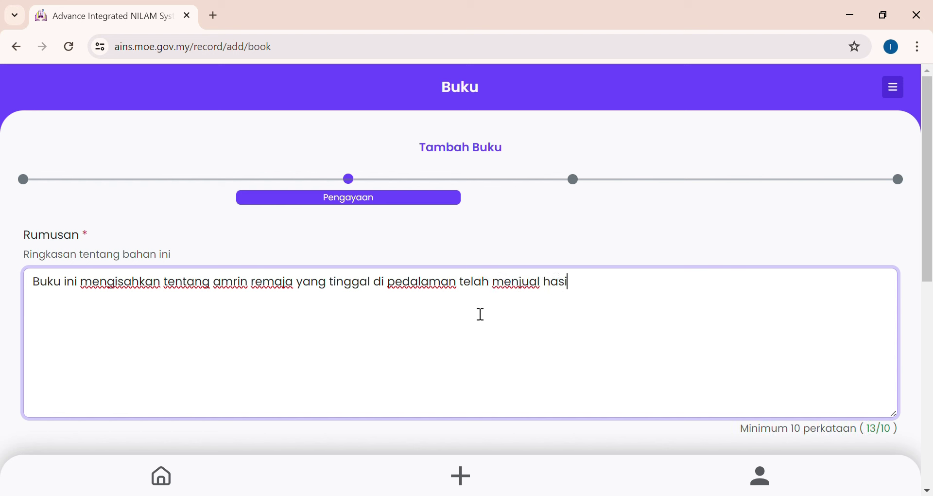
pyautogui.write('l hutan di kota ')
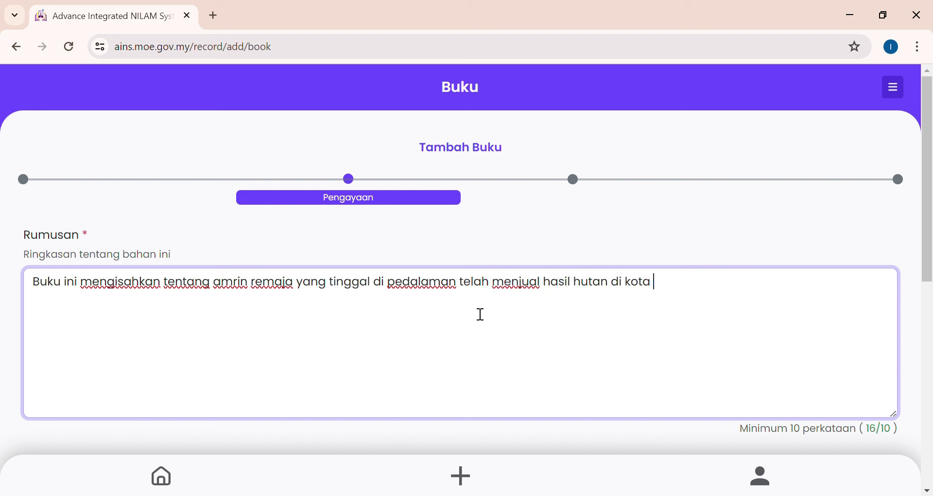
pyautogui.write('besar')
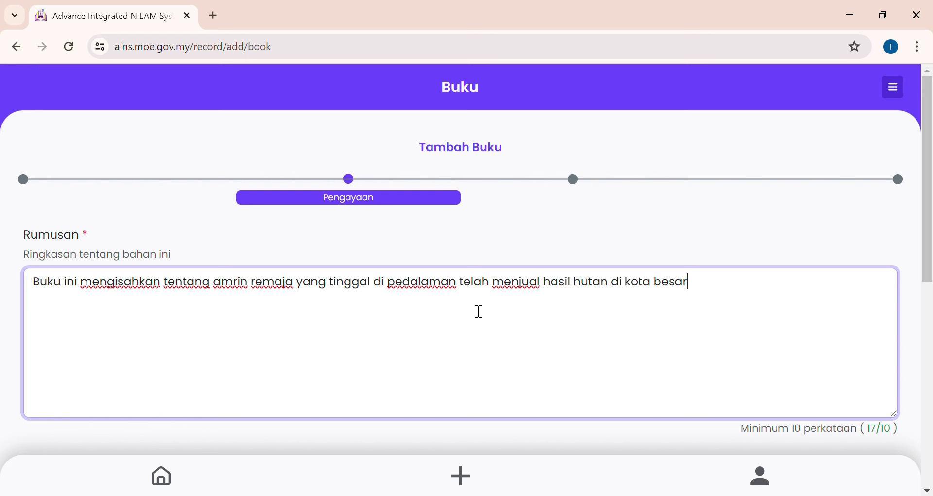
# Enter Pengajaran '1. kita belajar mengenai usaha tangga kejayaan', rate the book four stars, and continue
pyautogui.moveTo(928, 226); pyautogui.dragTo(930, 330)
pyautogui.click(356, 309)
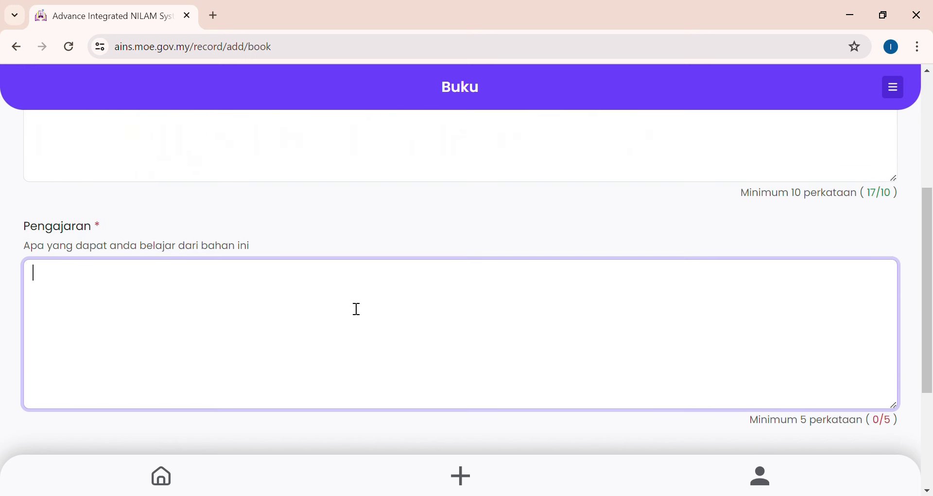
pyautogui.write('1')
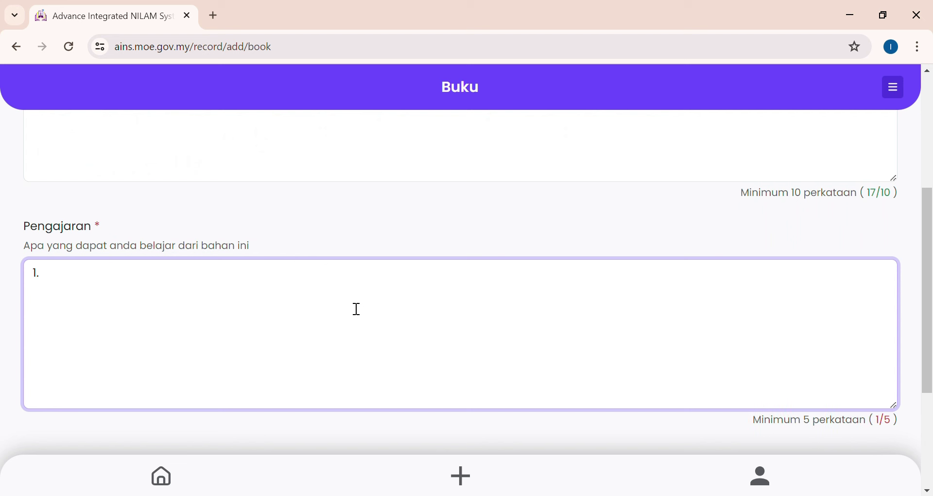
pyautogui.write('. kita')
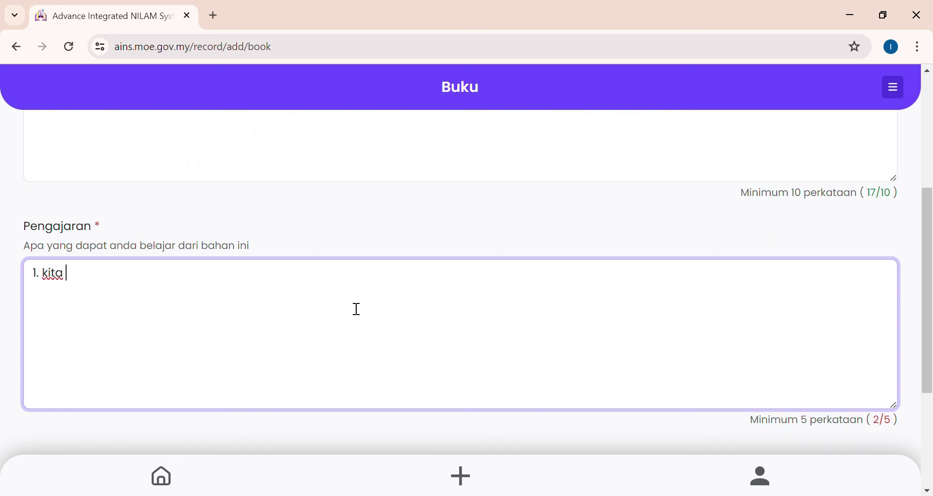
pyautogui.write(' belajar mengenai ')
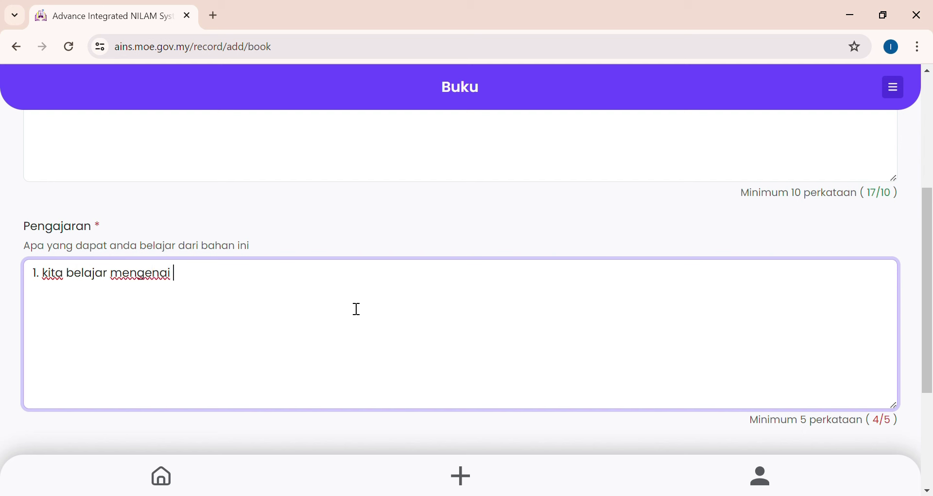
pyautogui.write('usaha tangga')
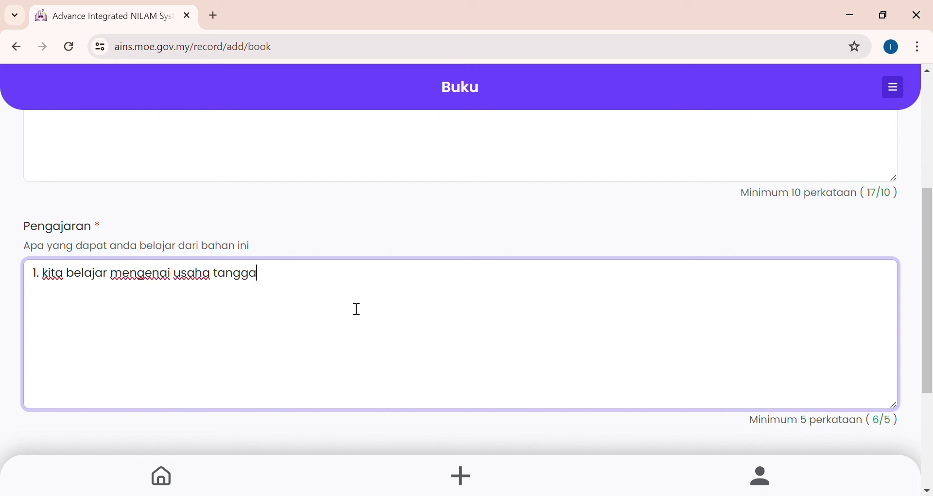
pyautogui.write(' kejayaan')
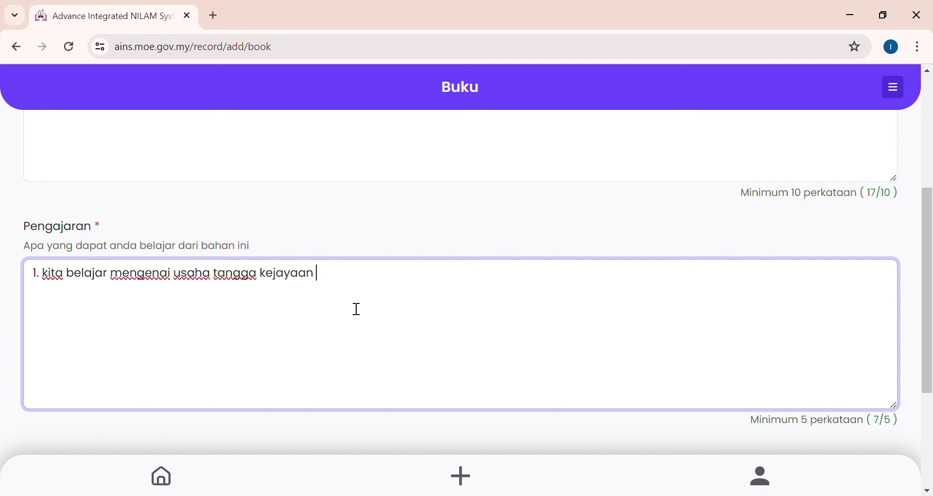
pyautogui.moveTo(930, 272); pyautogui.dragTo(923, 389)
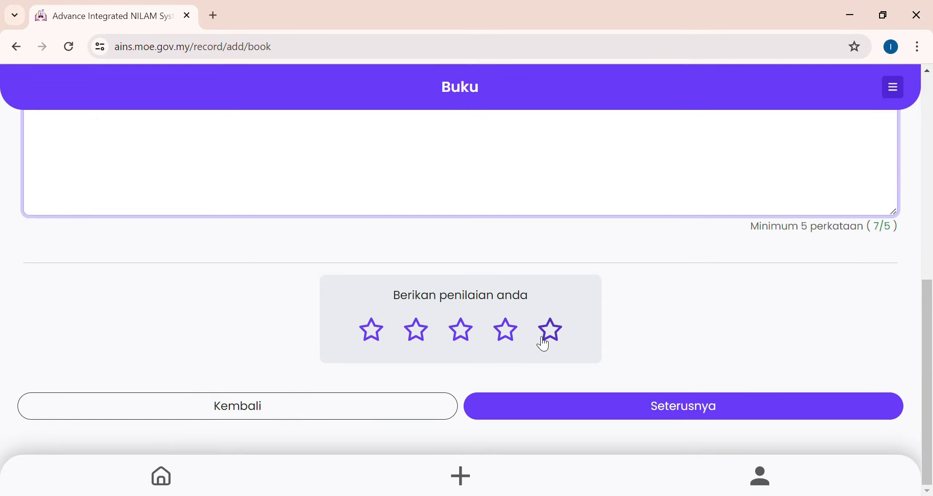
pyautogui.click(511, 337)
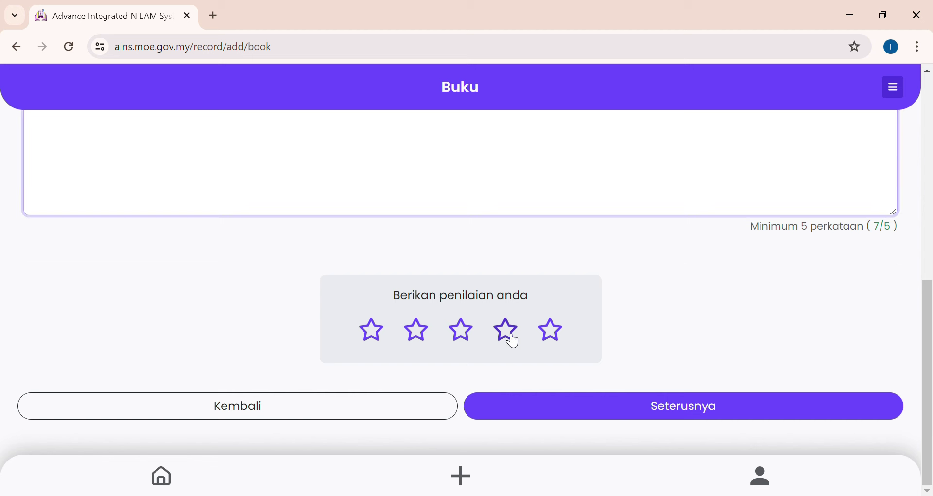
pyautogui.click(604, 414)
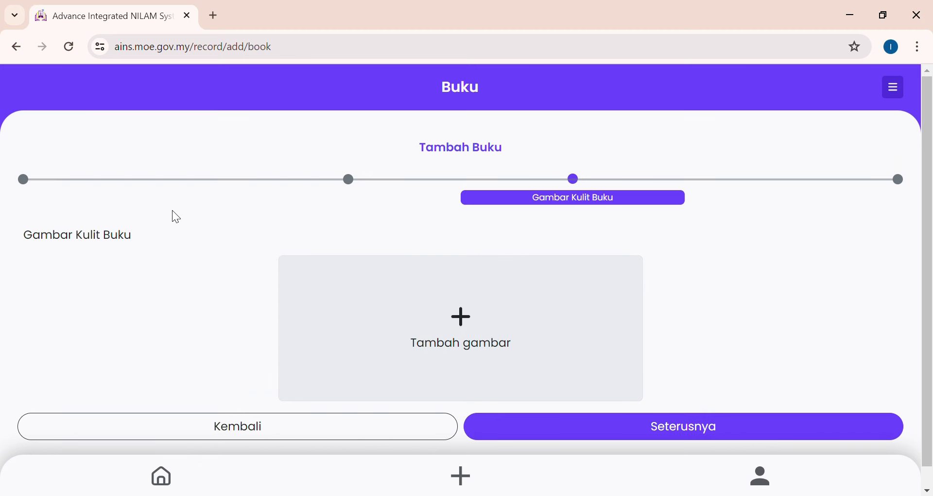
# Try taking the cover photo with the camera, dismiss the loading errors, and reopen Pilih Sumber
pyautogui.click(469, 326)
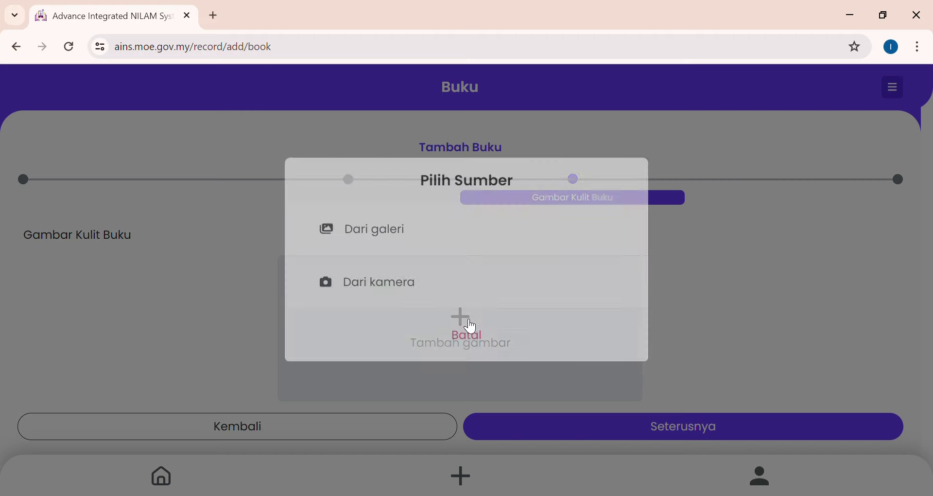
pyautogui.click(401, 262)
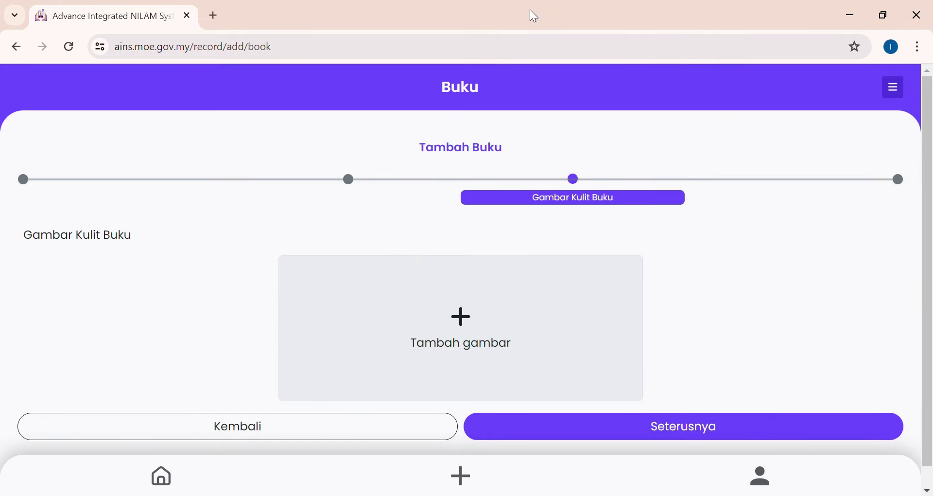
pyautogui.click(461, 332)
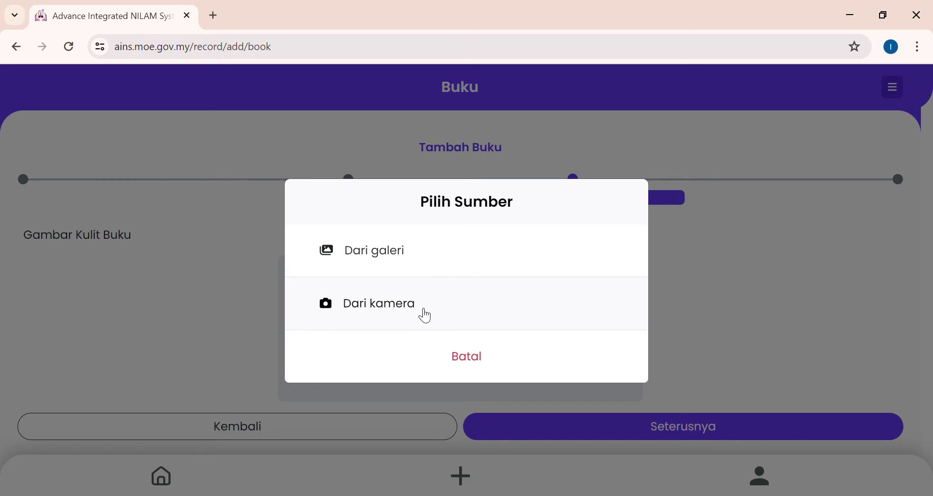
pyautogui.click(419, 311)
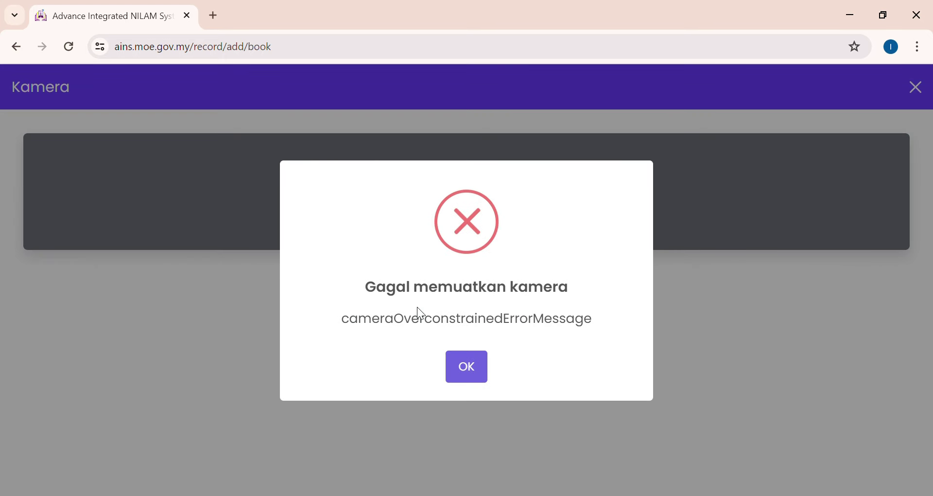
pyautogui.click(468, 367)
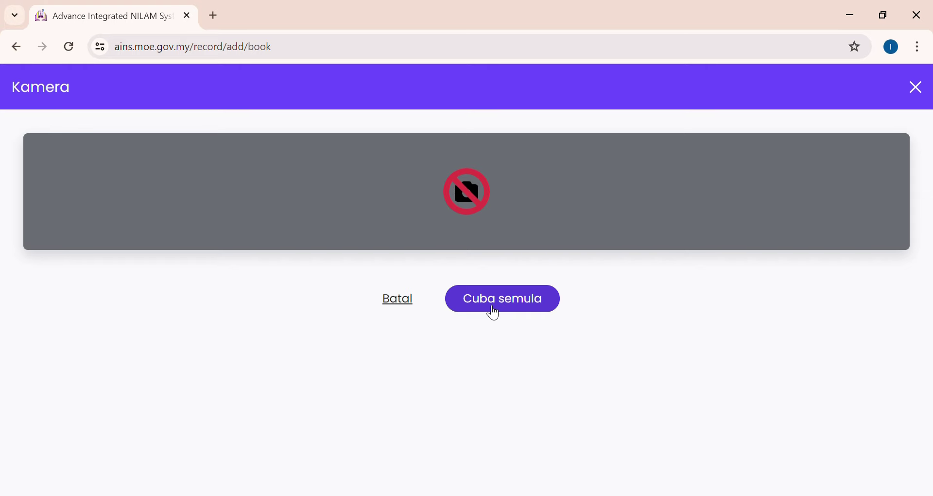
pyautogui.click(491, 307)
pyautogui.click(480, 360)
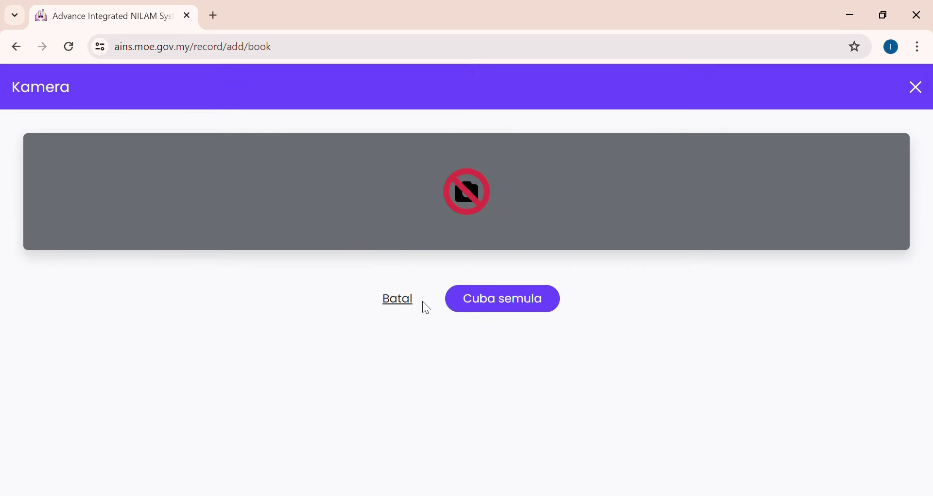
pyautogui.click(399, 302)
pyautogui.click(458, 322)
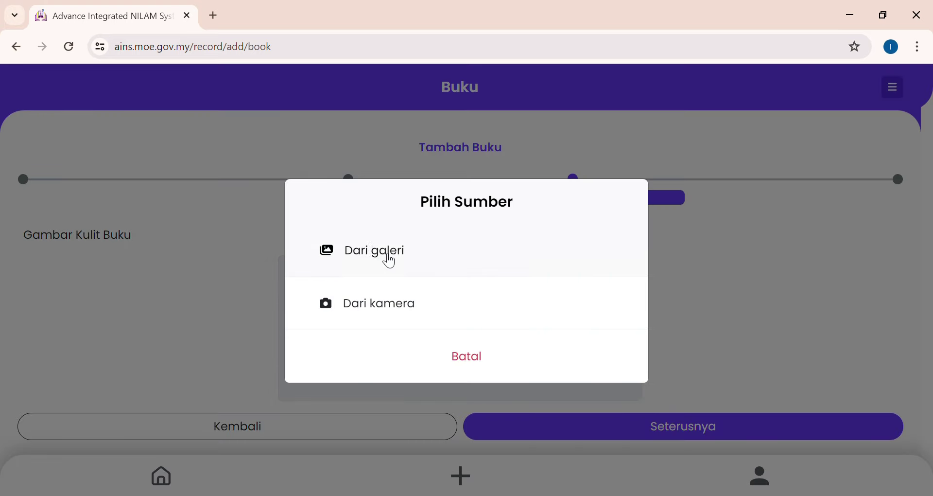
# Attach the ARCA GADING cover photo from the gallery and scroll through the final Rumusan review
pyautogui.click(389, 258)
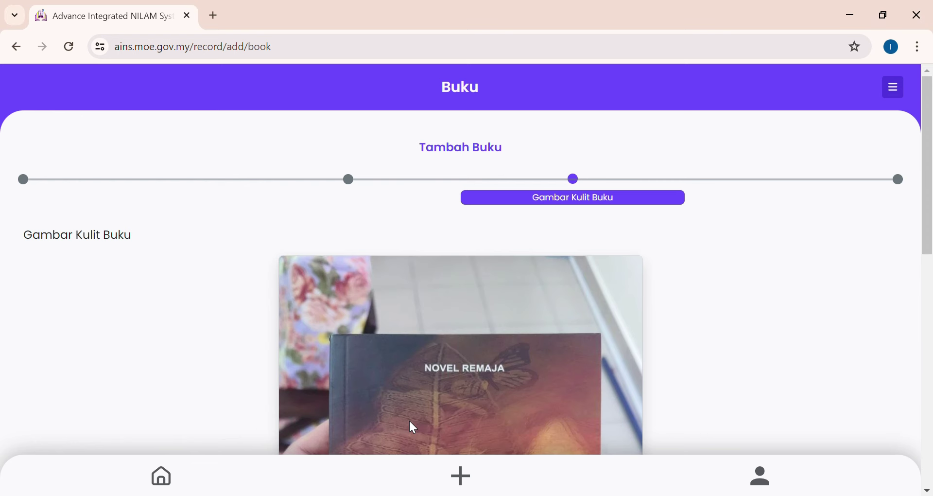
pyautogui.moveTo(924, 181); pyautogui.dragTo(885, 410)
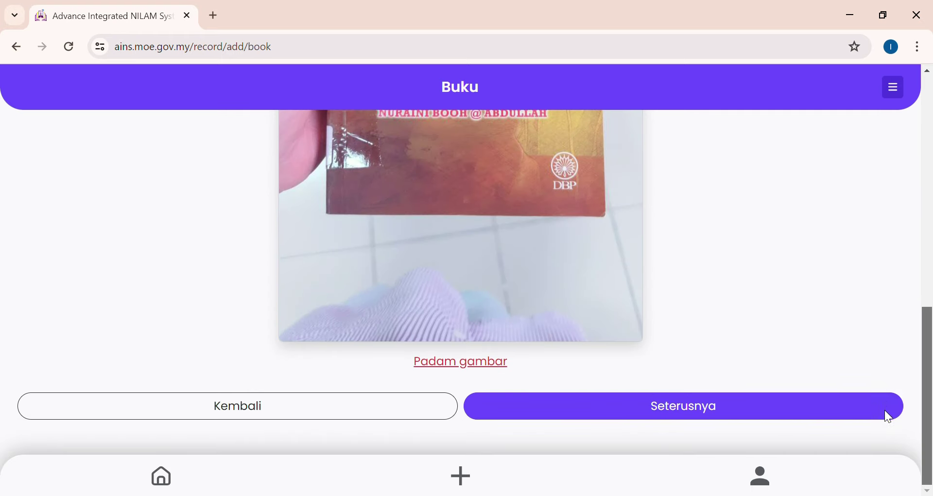
pyautogui.click(704, 419)
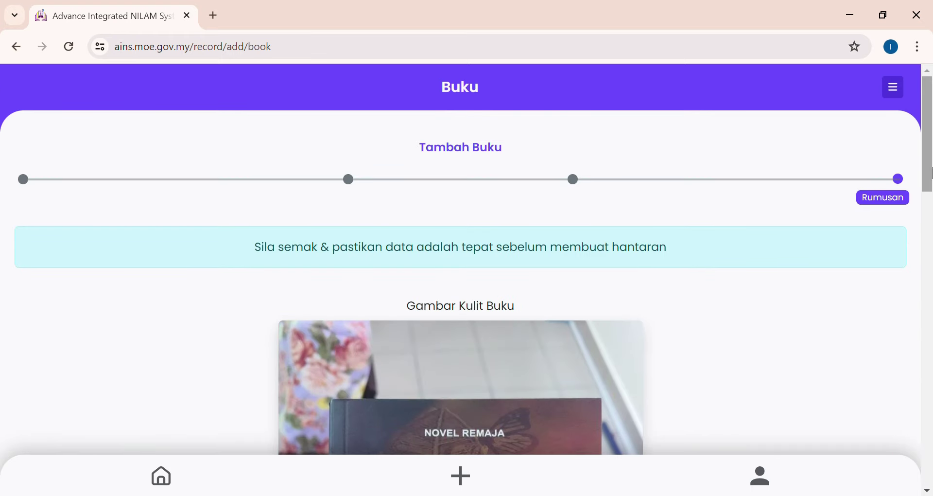
pyautogui.moveTo(928, 161); pyautogui.dragTo(931, 466)
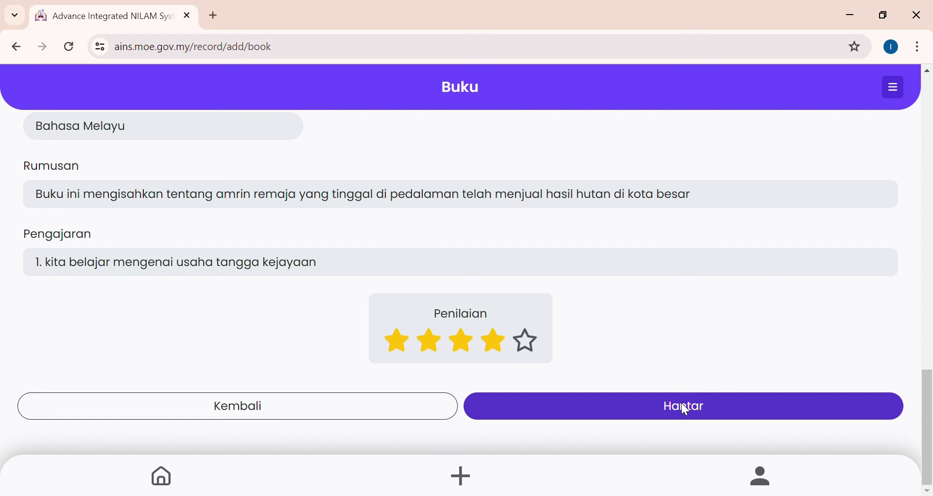
# Submit the ARCA GADING record with Hantar and add it to favourites from the Tahniah dialog
pyautogui.click(683, 409)
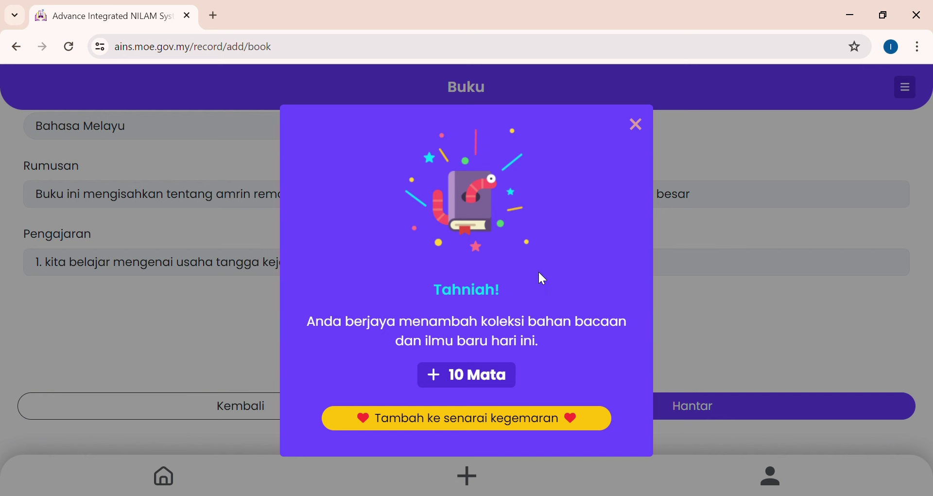
pyautogui.click(462, 418)
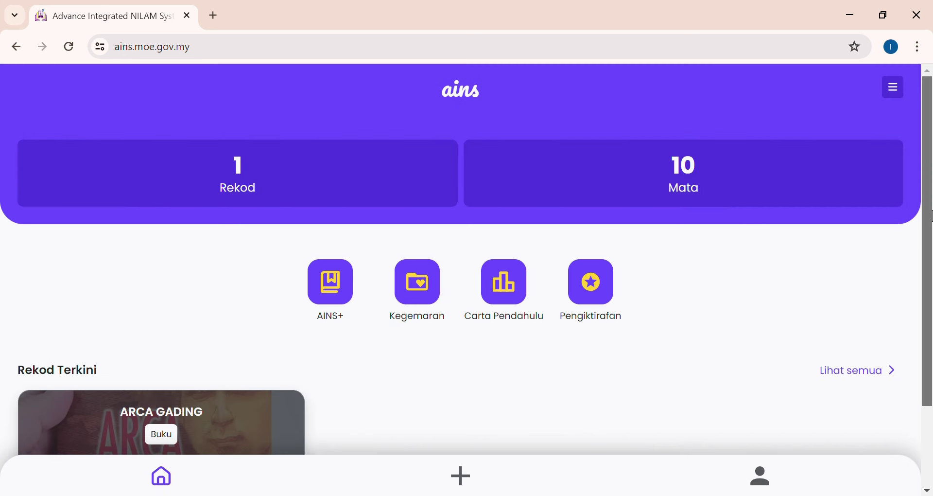
pyautogui.scroll(-2, 932, 215)
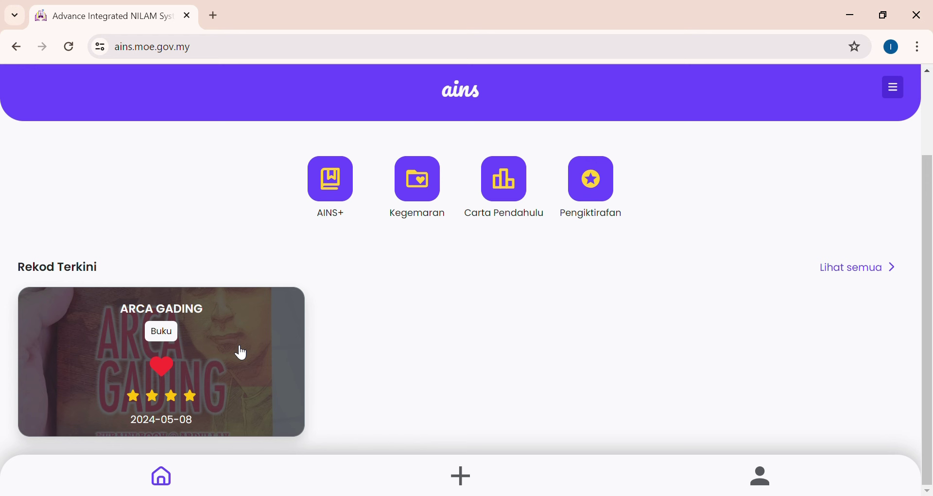
# Start a new AINS reading record and open a new Chrome tab on Google
pyautogui.click(461, 483)
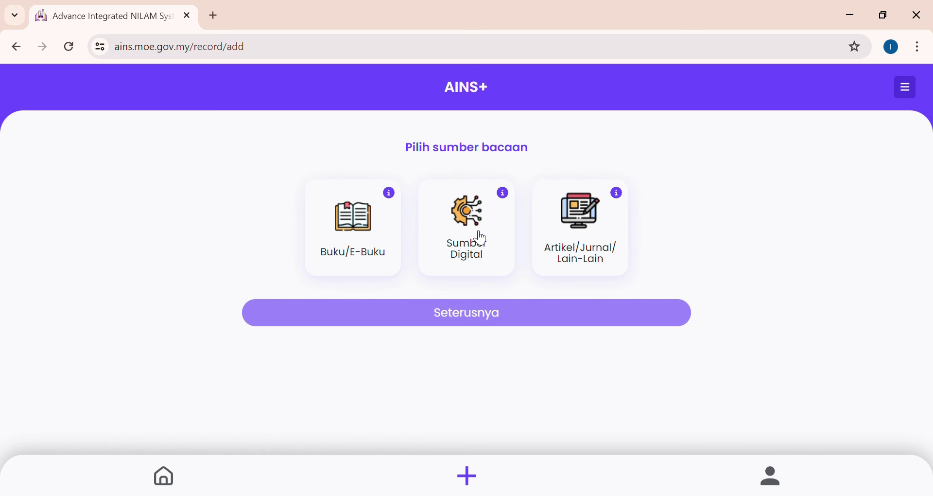
pyautogui.click(214, 15)
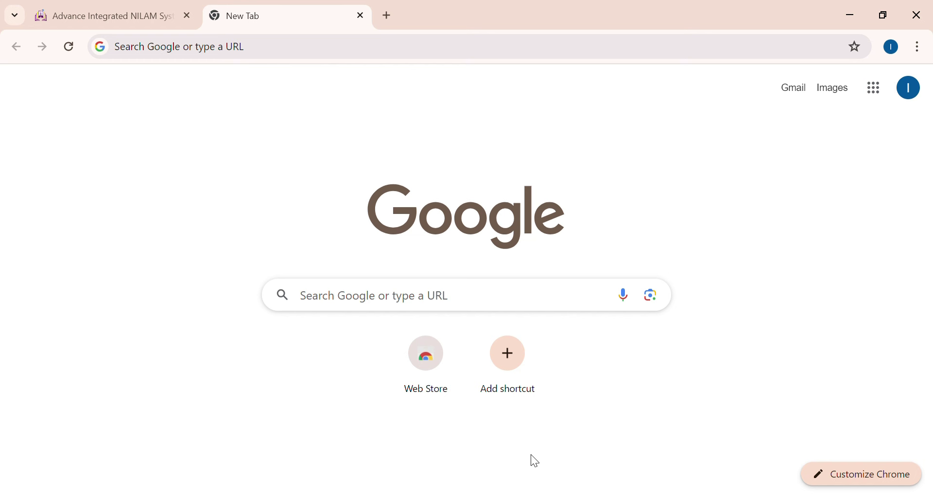
# Search Google for 'sistem suria malaysia' and open the MYSA INFOGRAFIK19 result
pyautogui.hotkey('ctrl', 'l')
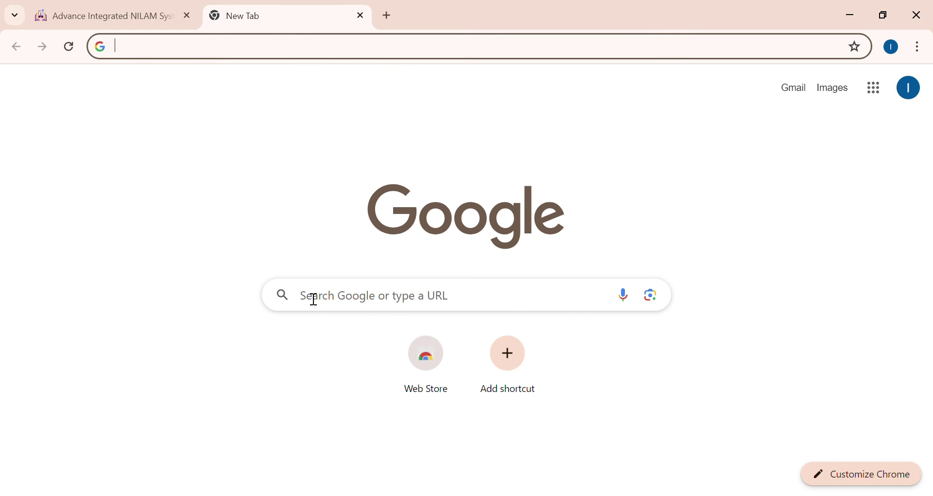
pyautogui.click(314, 298)
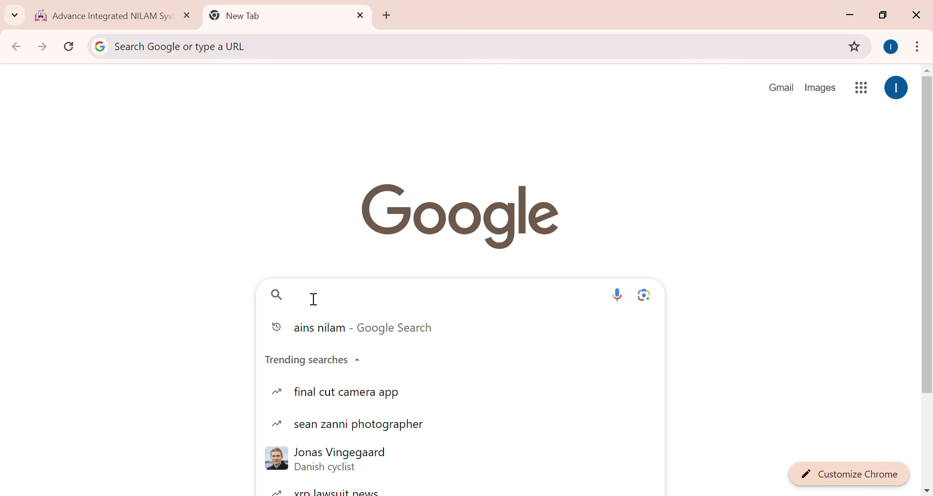
pyautogui.write('kbaik')
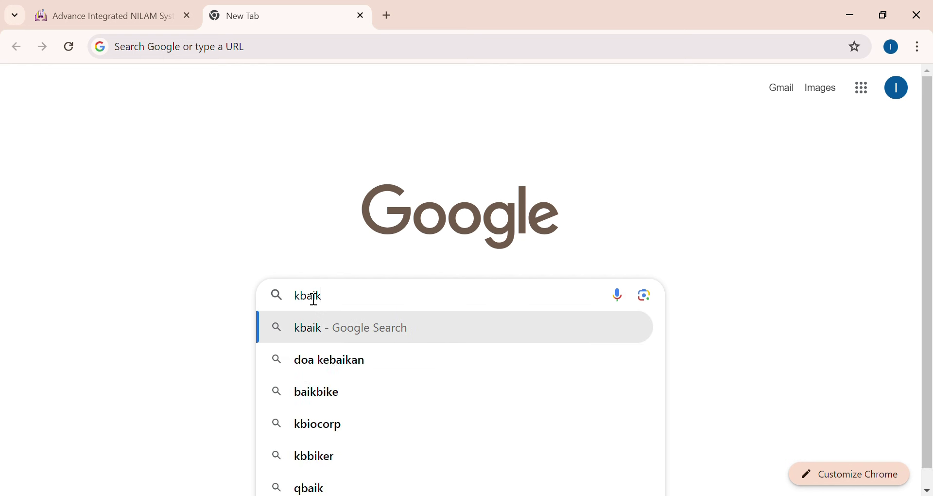
pyautogui.press('BackSpace')
pyautogui.press('BackSpace')
pyautogui.press('BackSpace')
pyautogui.press('BackSpace')
pyautogui.press('BackSpace')
pyautogui.write('sis')
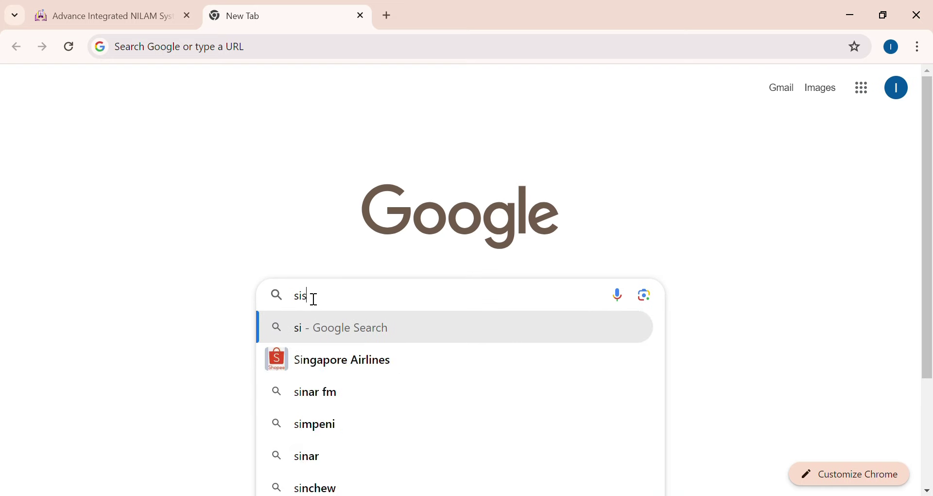
pyautogui.write('tem suria malaysia')
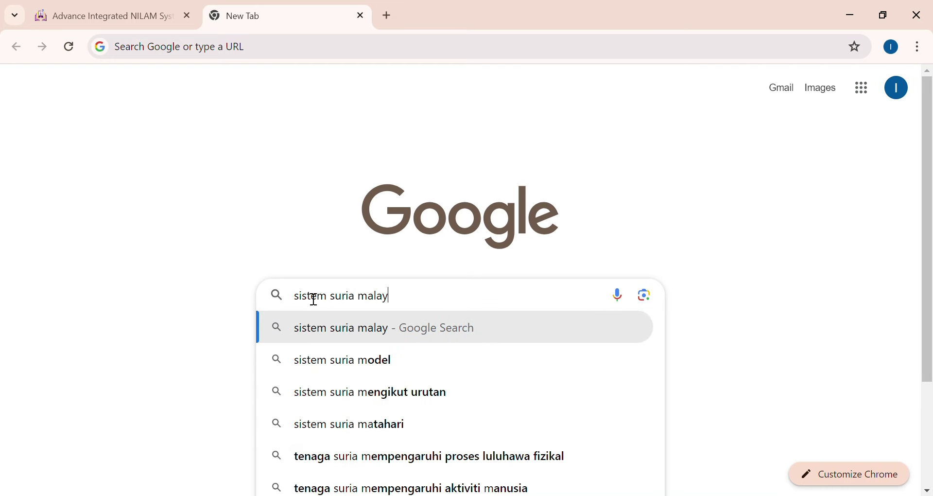
pyautogui.press('Return')
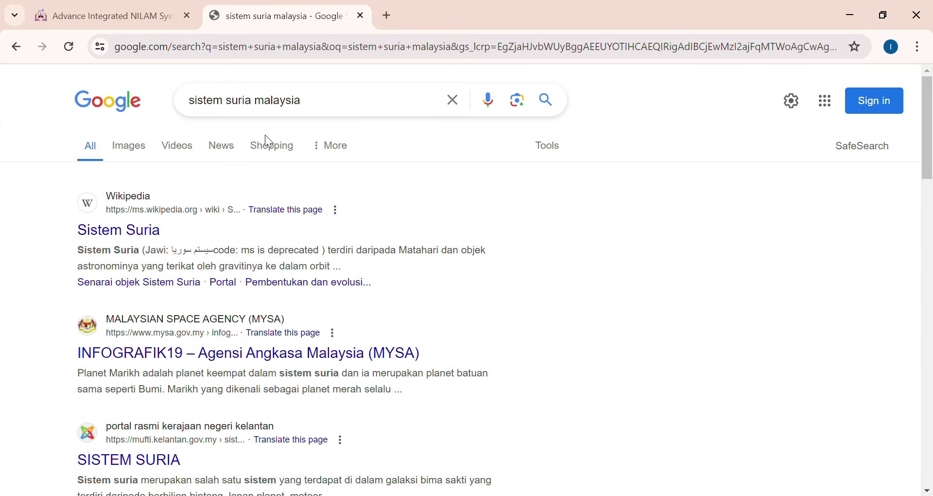
pyautogui.click(116, 356)
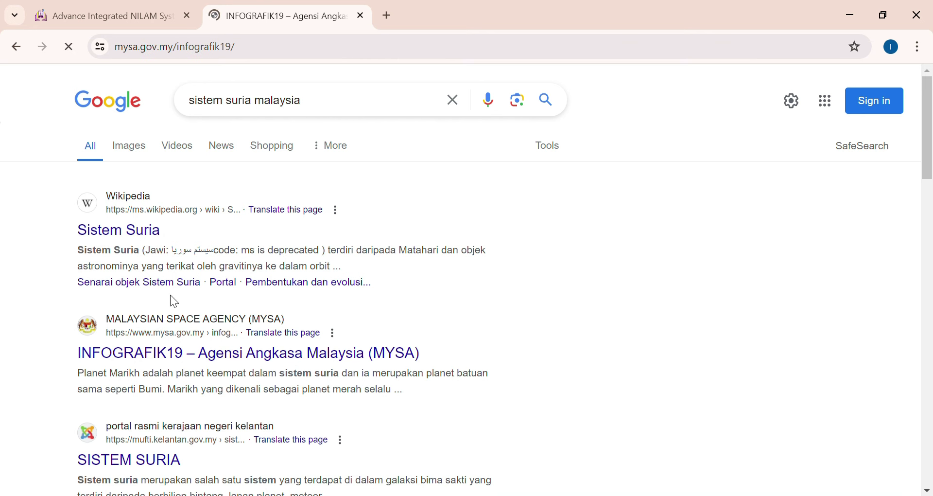
# Read through the MYSA Mars Express infographic, then switch back to the AINS tab
pyautogui.scroll(-3, 1, 252)
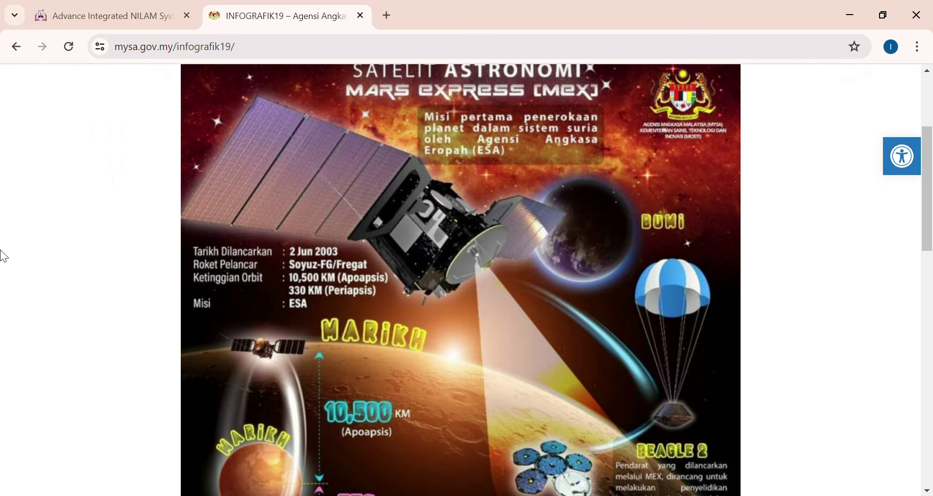
pyautogui.scroll(-5, 2, 255)
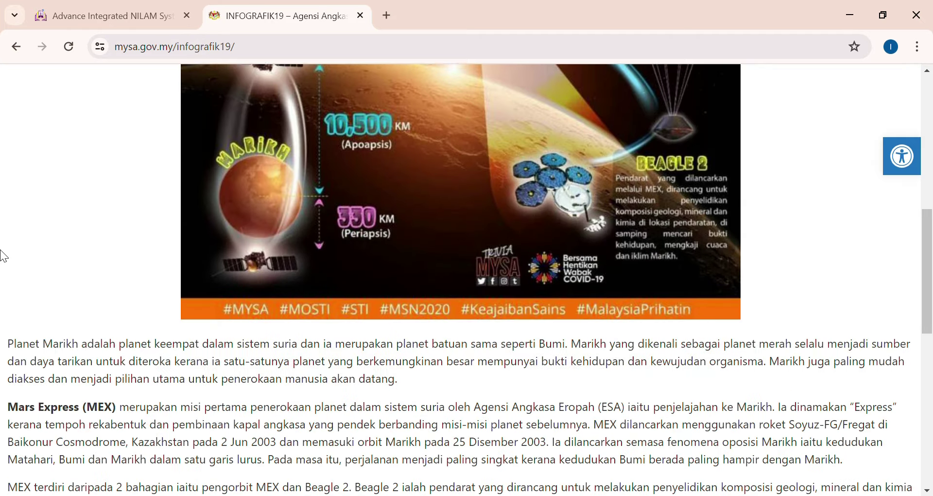
pyautogui.scroll(10, 3, 254)
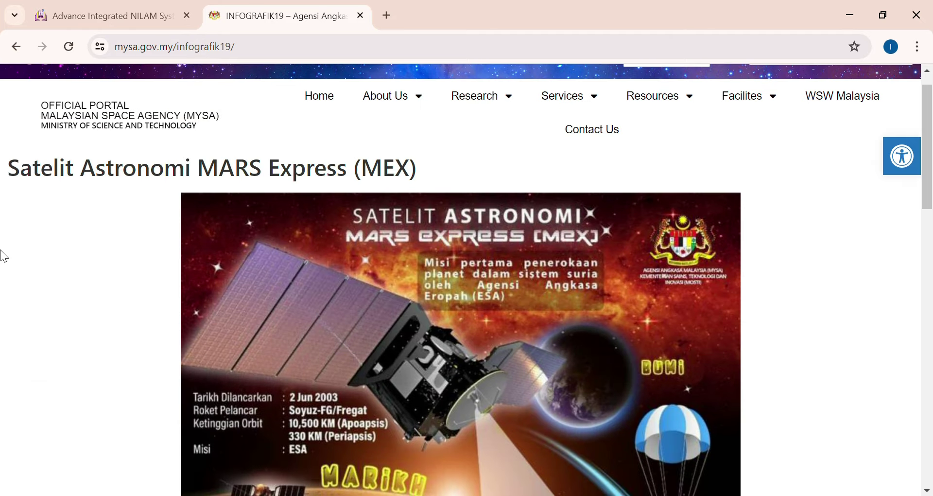
pyautogui.click(94, 10)
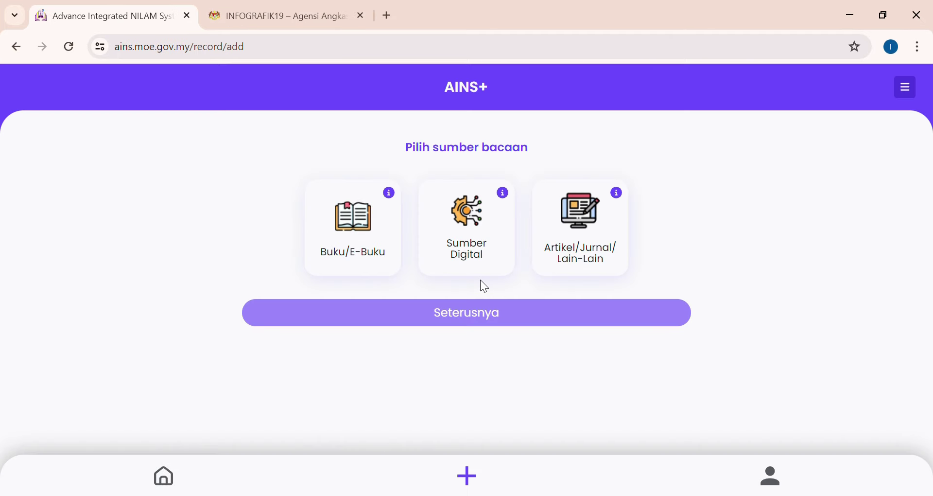
# Choose Sumber Digital and paste the MYSA heading 'Satelit Astronomi MARS Express (MEX)' as Tajuk
pyautogui.click(476, 242)
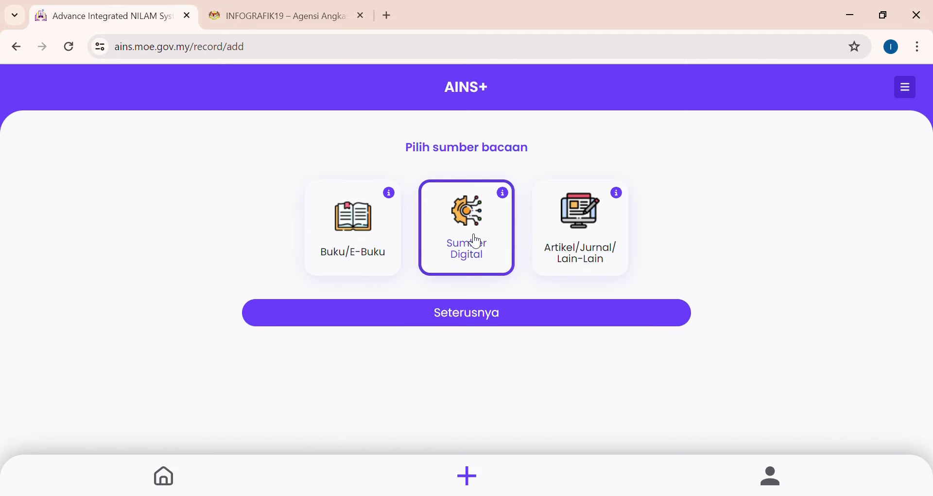
pyautogui.click(459, 320)
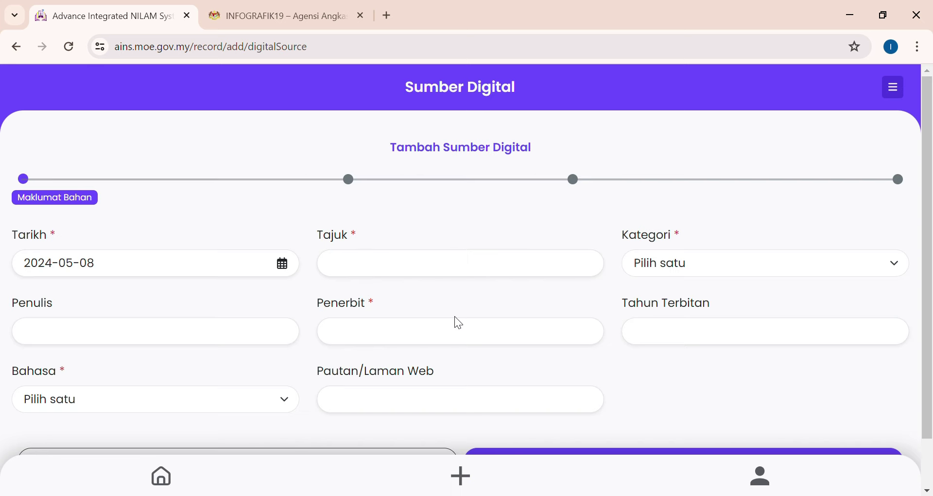
pyautogui.click(443, 273)
pyautogui.click(322, 2)
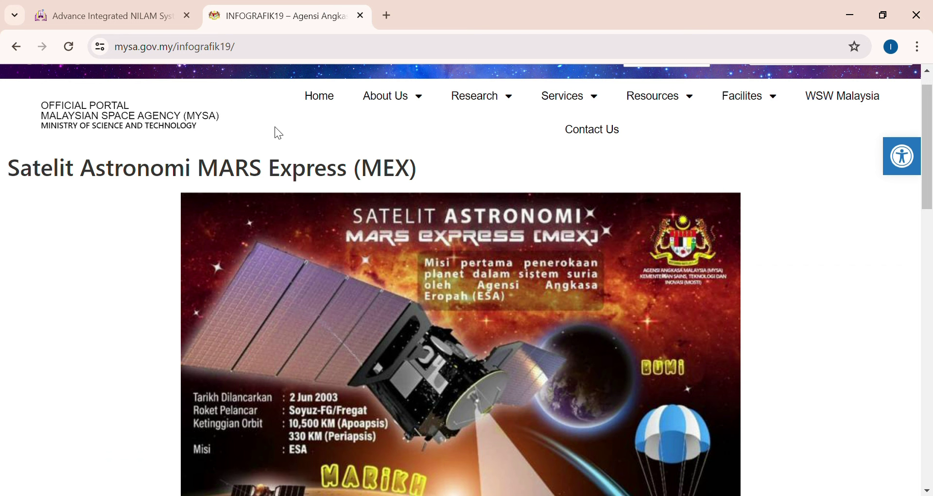
pyautogui.moveTo(424, 167); pyautogui.dragTo(2, 176)
pyautogui.hotkey('ctrl', 'c')
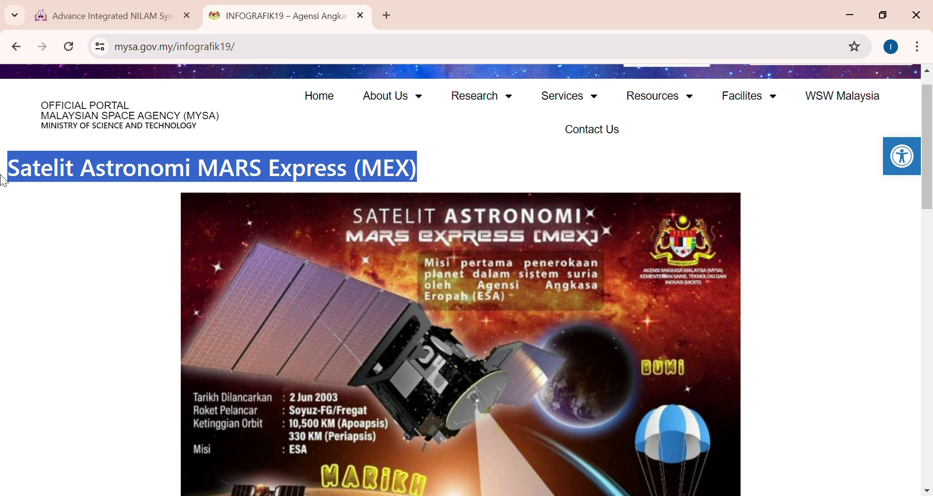
pyautogui.click(107, 16)
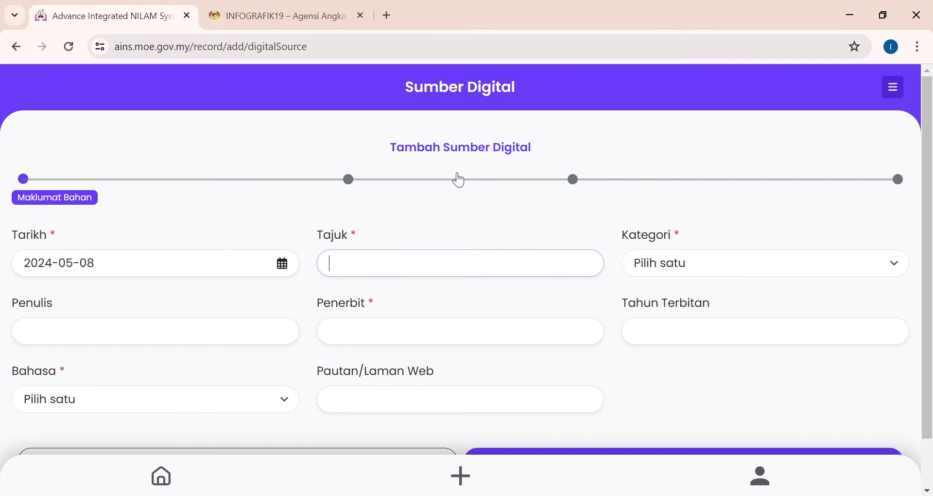
pyautogui.hotkey('ctrl', 'v')
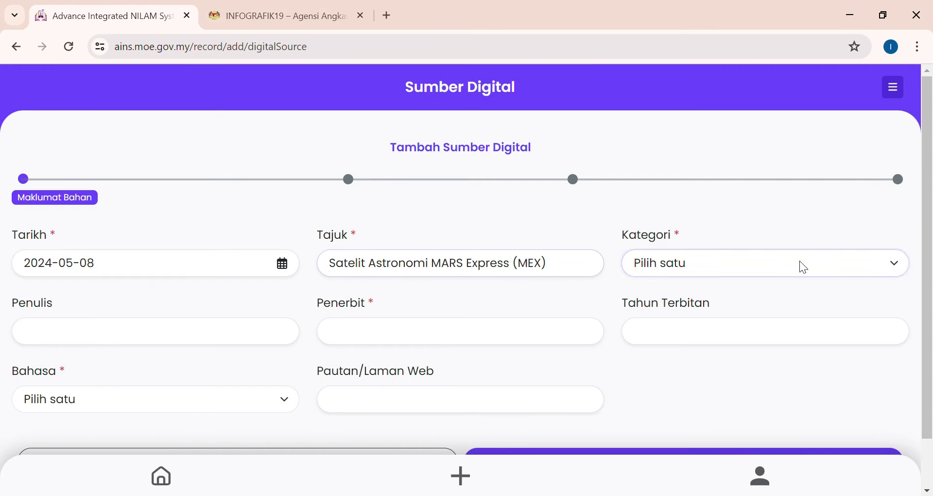
# Set the Kategori to Laman Sesawang
pyautogui.click(800, 261)
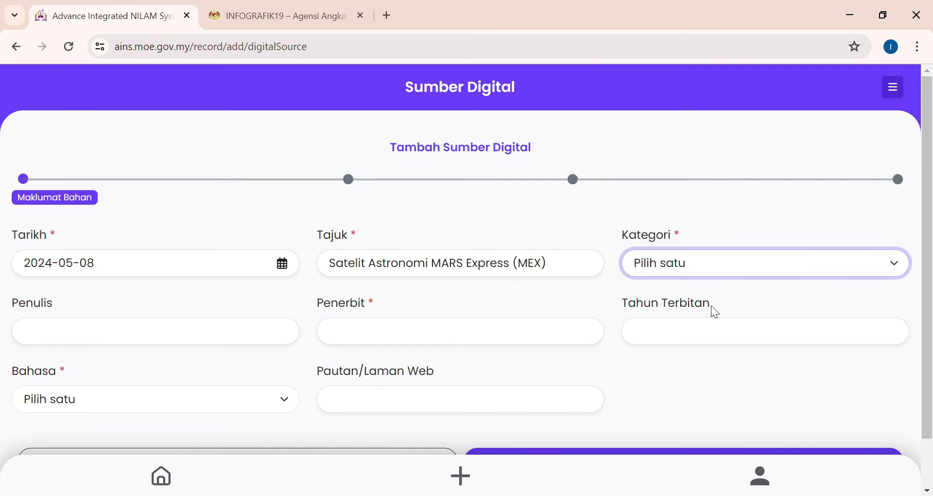
pyautogui.click(708, 370)
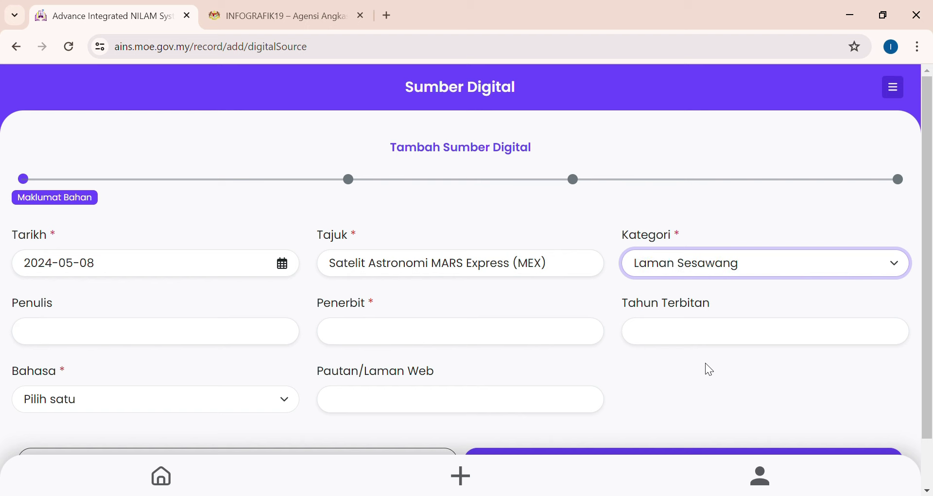
pyautogui.click(250, 348)
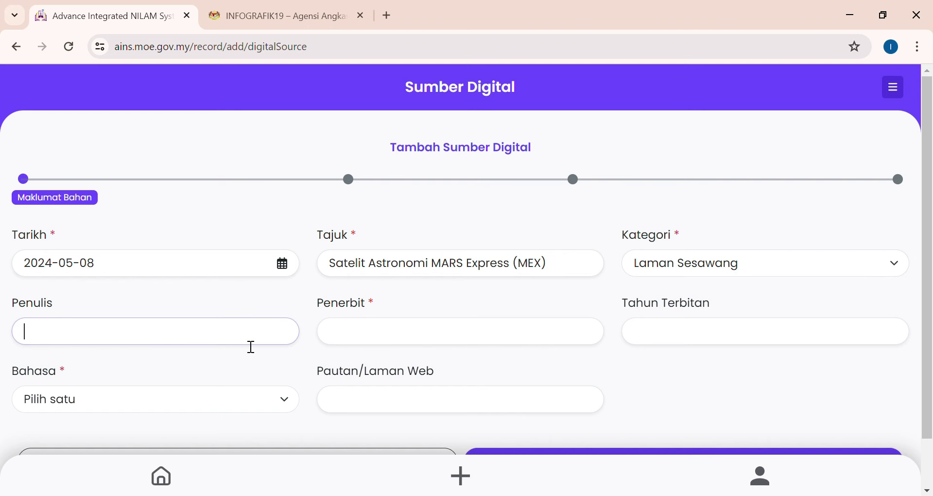
# Copy MINISTRY OF SCIENCE AND TECHNOLOGY from the MYSA page into Penulis and Penerbit
pyautogui.click(297, 12)
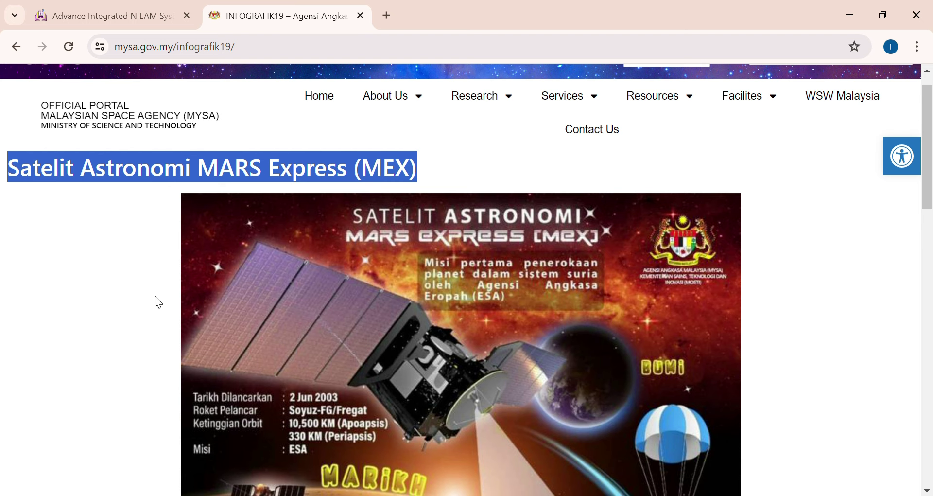
pyautogui.click(102, 294)
pyautogui.scroll(1, 101, 294)
pyautogui.scroll(-8, 106, 299)
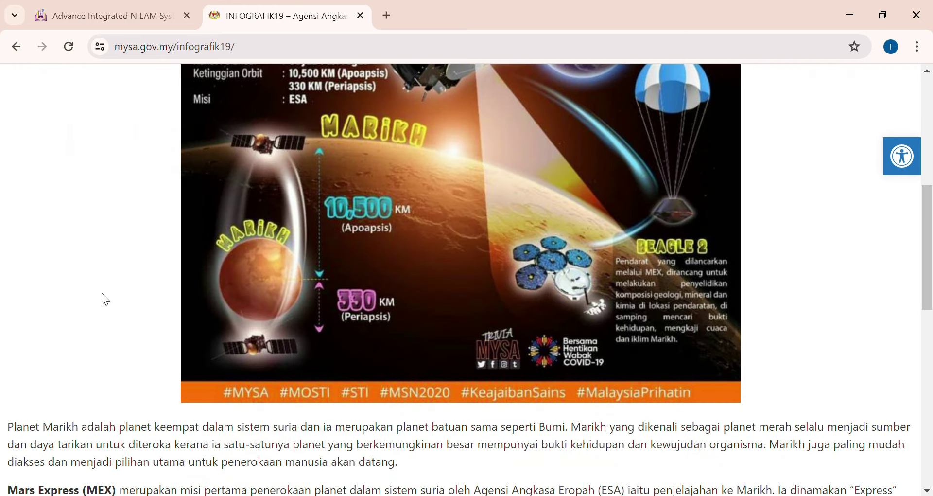
pyautogui.scroll(-1, 102, 294)
pyautogui.scroll(1, 102, 294)
pyautogui.scroll(-2, 106, 299)
pyautogui.scroll(7, 105, 299)
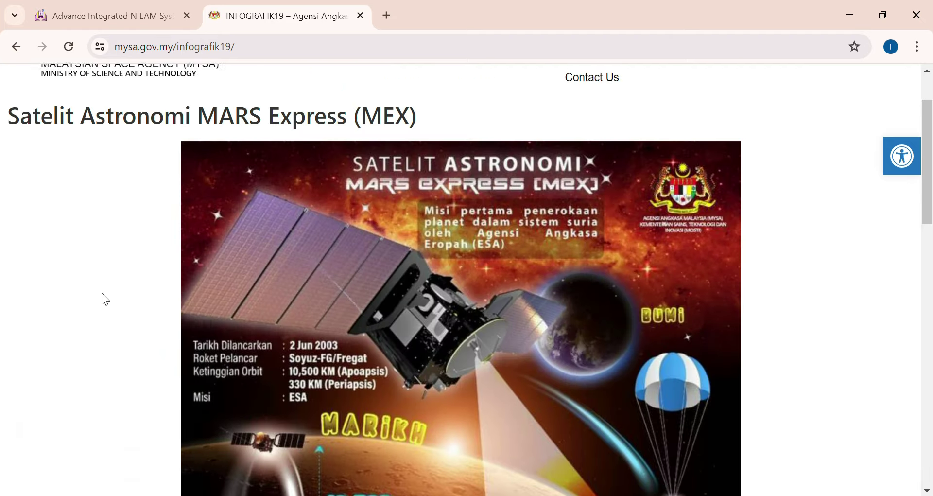
pyautogui.scroll(2, 106, 298)
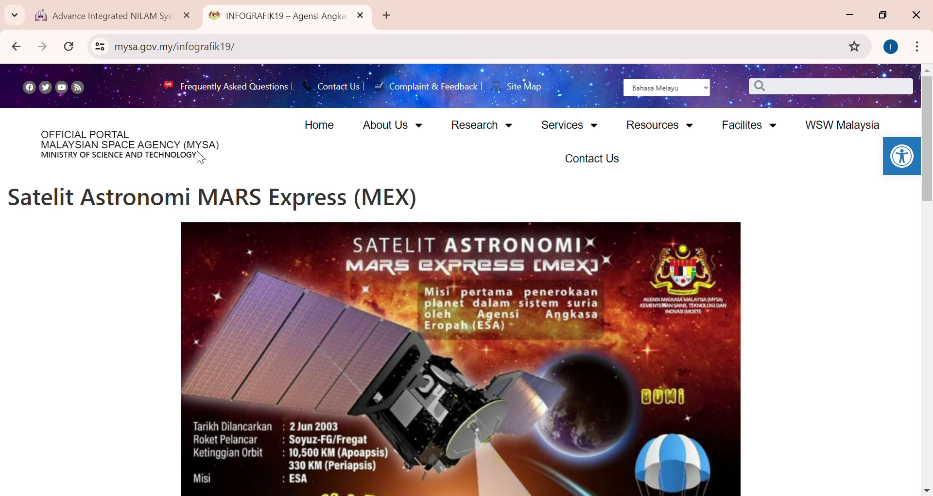
pyautogui.moveTo(198, 156); pyautogui.dragTo(37, 156)
pyautogui.hotkey('ctrl', 'c')
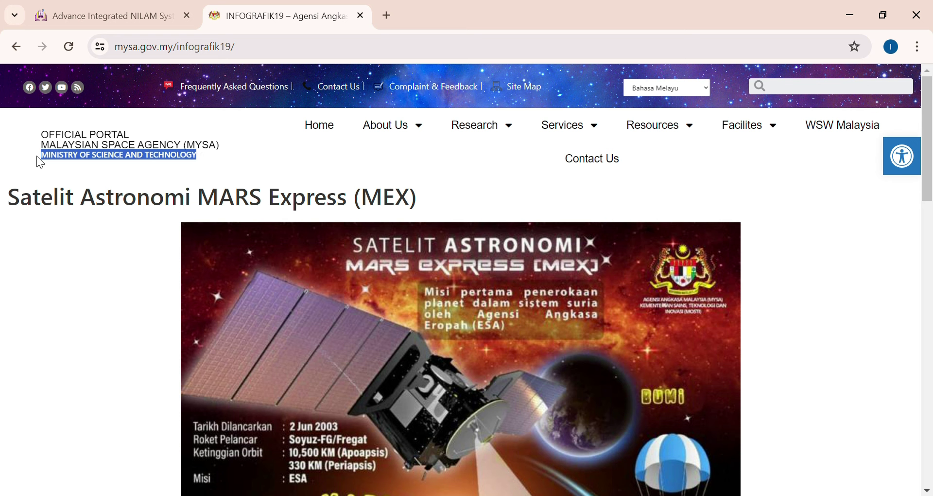
pyautogui.moveTo(118, 1); pyautogui.dragTo(217, 346)
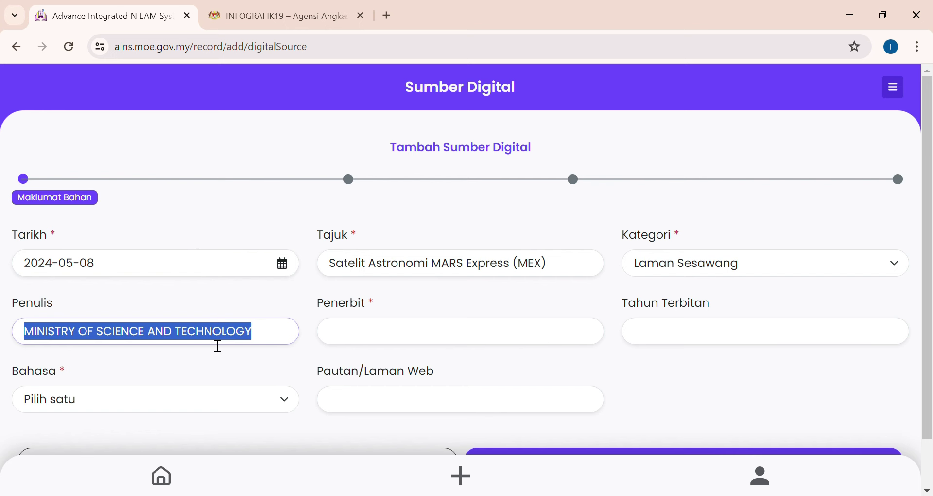
pyautogui.click(354, 345)
pyautogui.hotkey('ctrl', 'v')
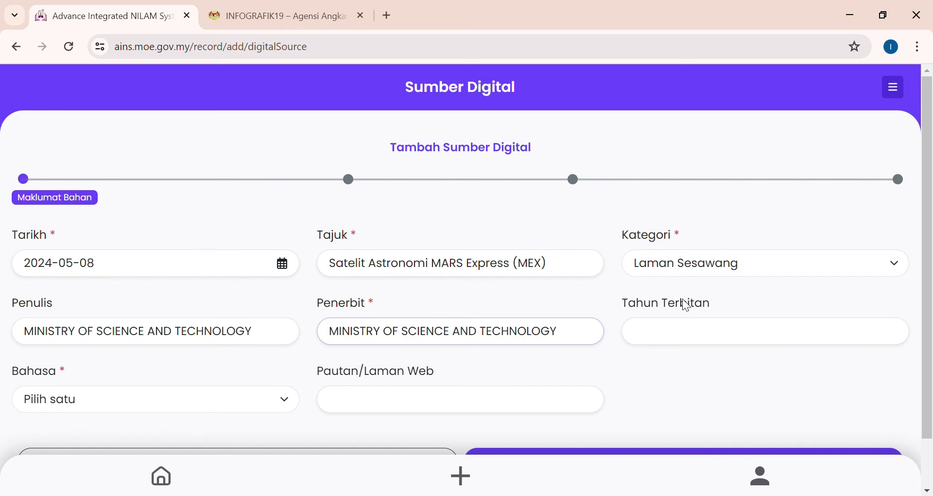
# Enter 2020 as the Tahun Terbitan after checking the MYSA page
pyautogui.click(284, 6)
pyautogui.scroll(-10, 96, 425)
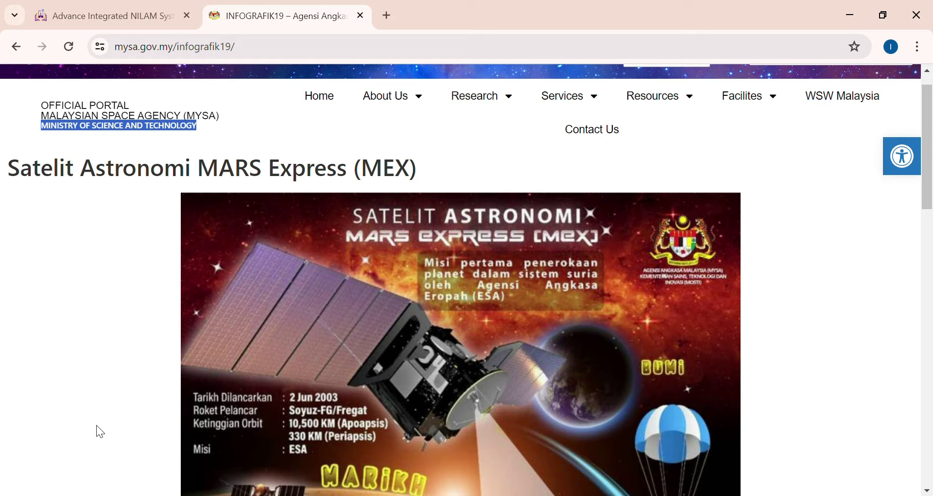
pyautogui.scroll(-2, 104, 432)
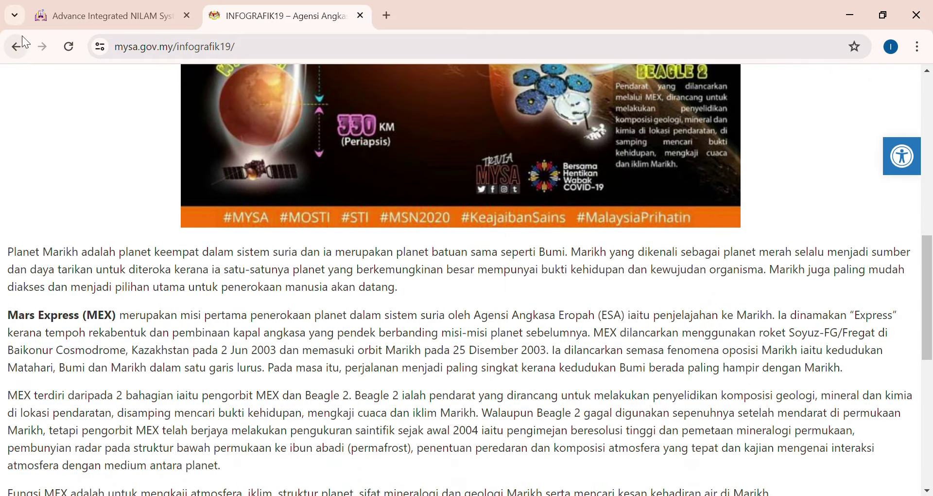
pyautogui.click(83, 15)
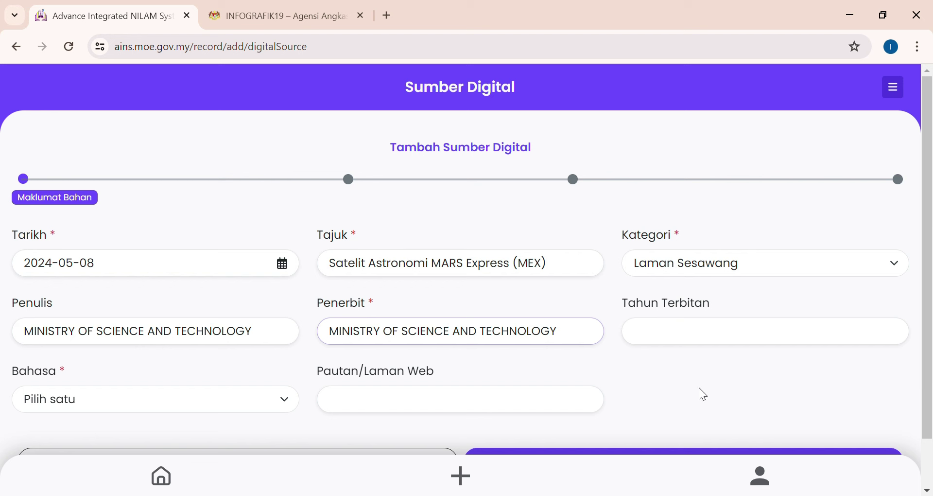
pyautogui.click(705, 338)
pyautogui.write('2020')
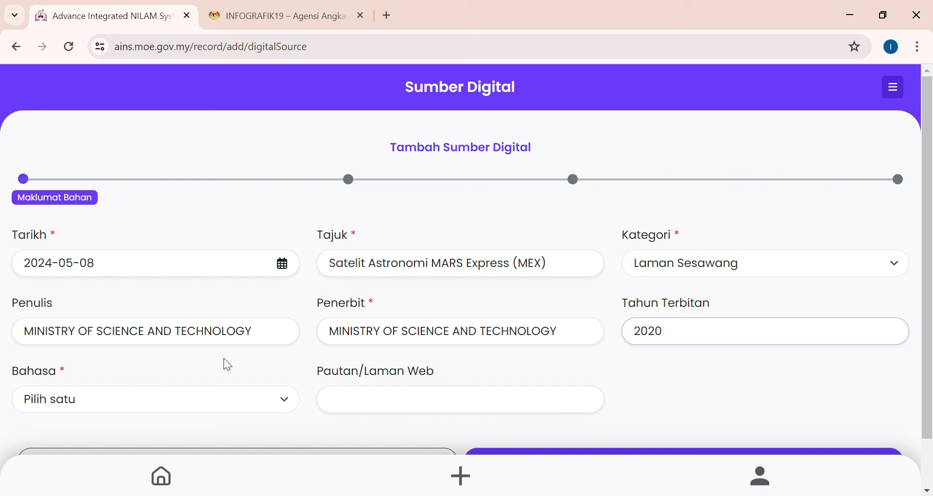
pyautogui.click(228, 397)
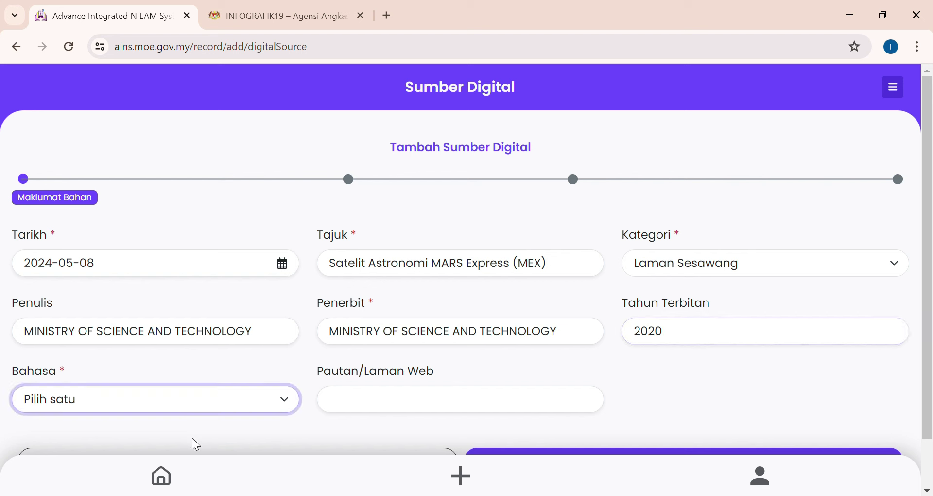